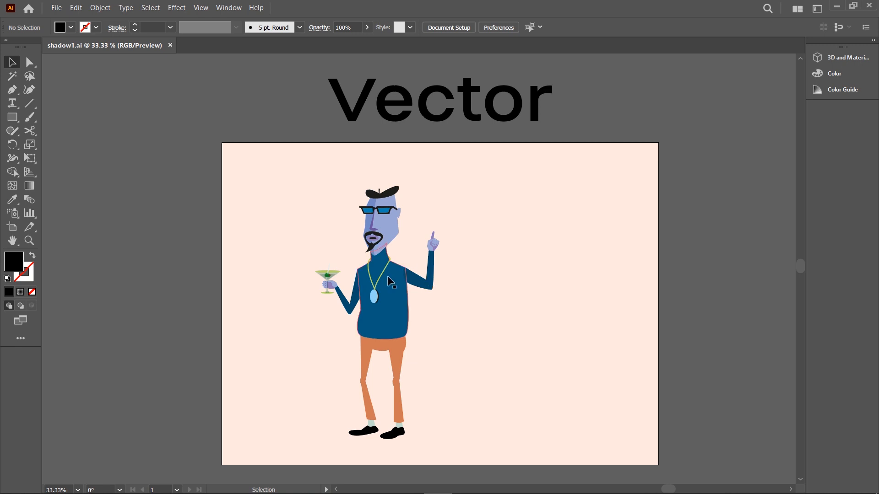
Duplicate the character group with Paste in Front and move the copy to the empty area beside the original
left_click(387, 278)
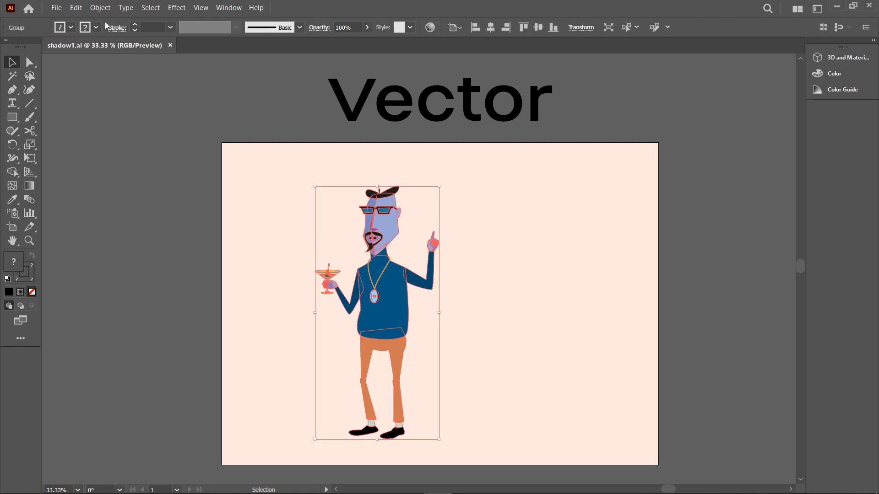
left_click(76, 8)
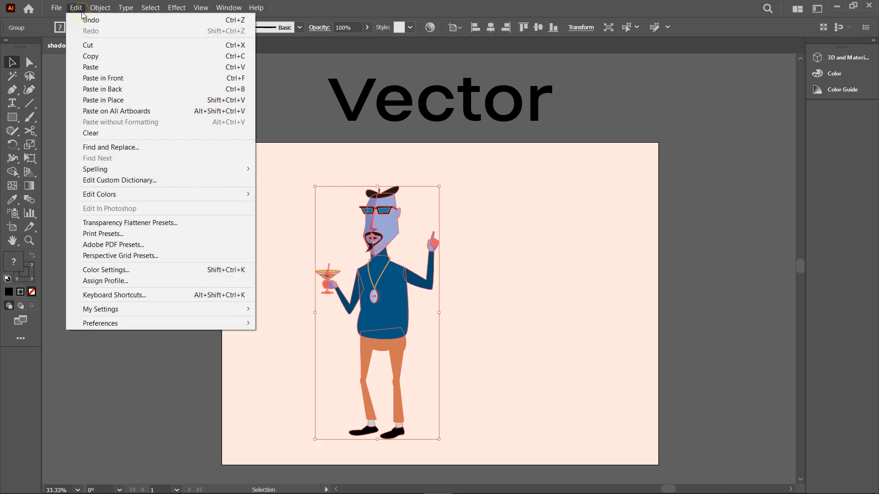
left_click(92, 56)
left_click(75, 8)
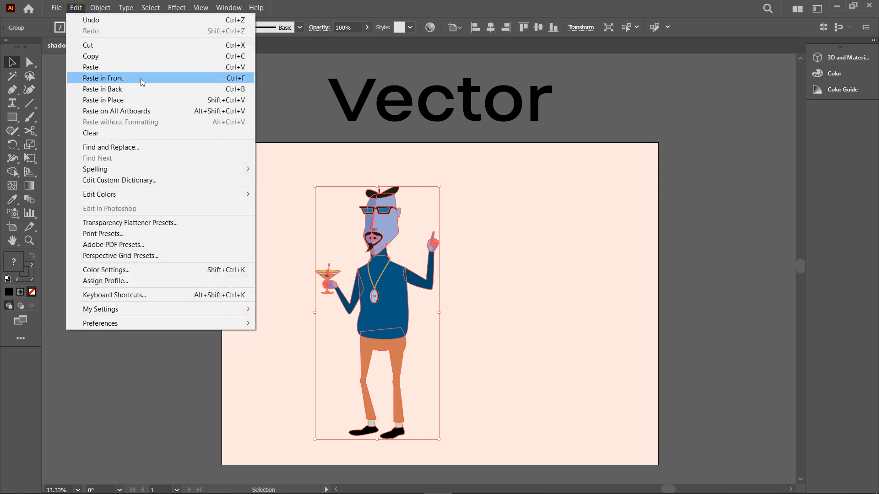
left_click(141, 79)
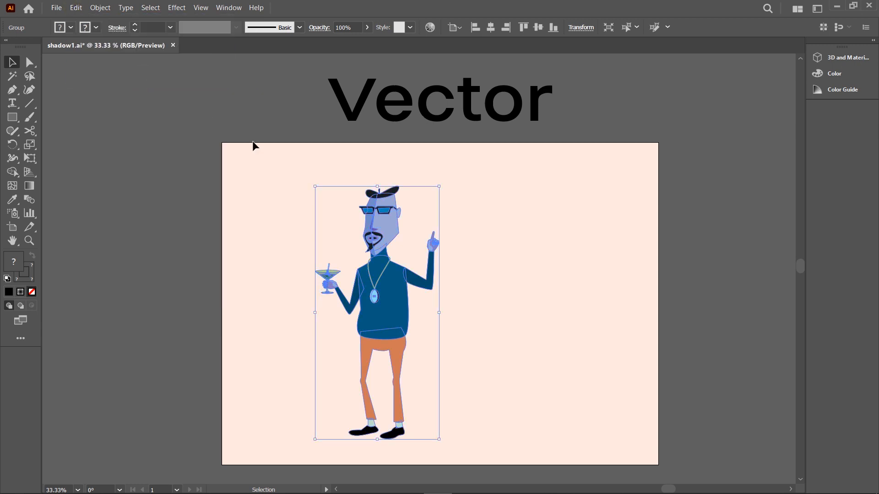
left_click_drag(360, 218, 527, 232)
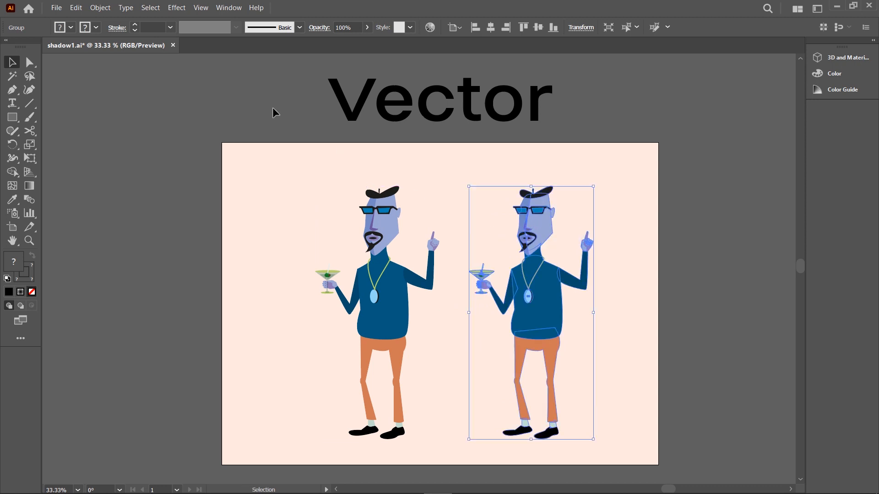
Merge the copied character into a single silhouette with the Pathfinder Unite operation
left_click(228, 8)
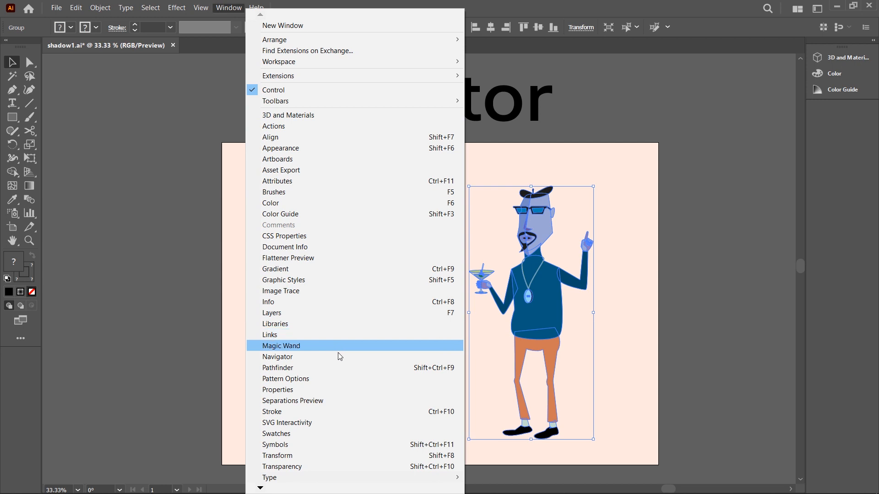
left_click(334, 368)
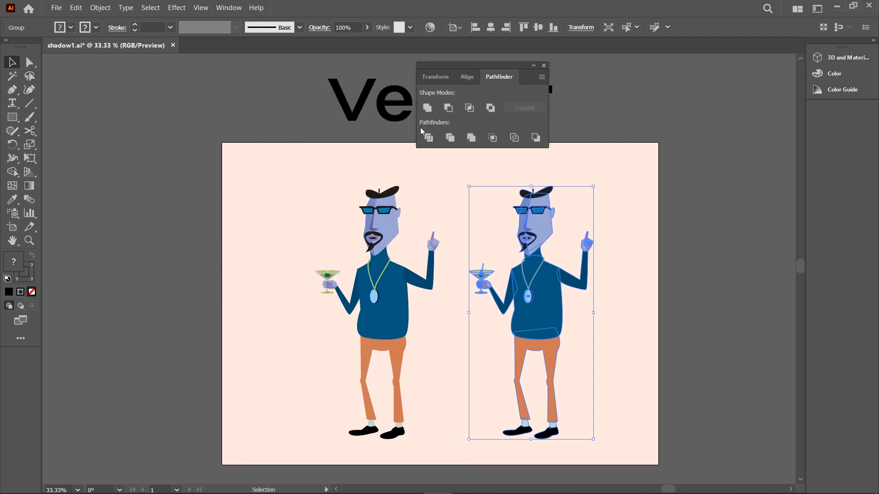
left_click(427, 109)
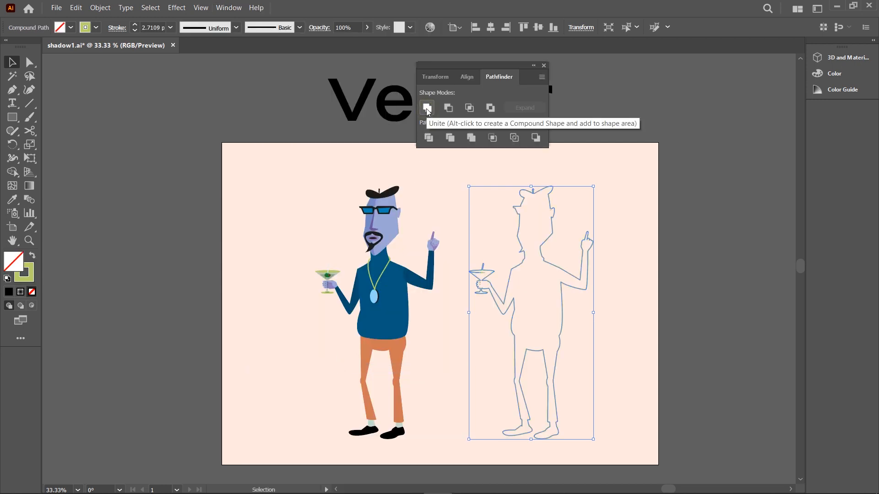
left_click(544, 66)
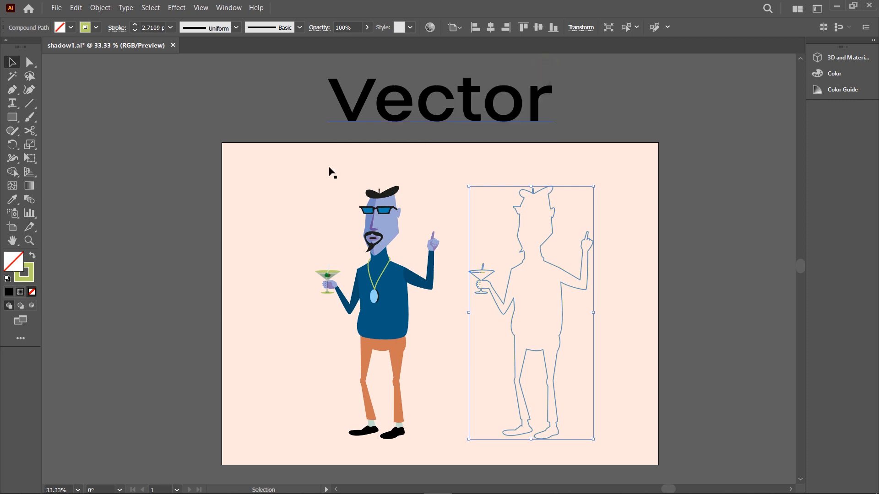
Give the silhouette a solid black fill with no stroke and move it back over the original character
left_click(32, 255)
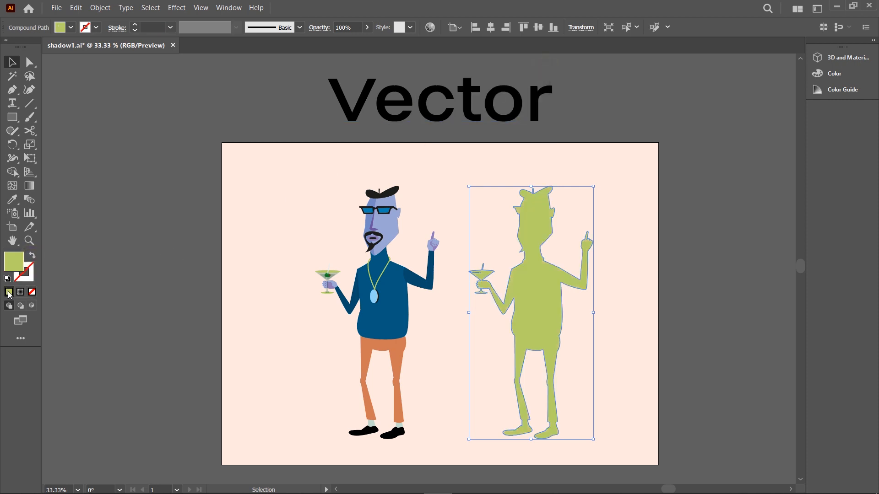
double_click(11, 269)
left_click_drag(554, 238, 608, 269)
left_click(715, 118)
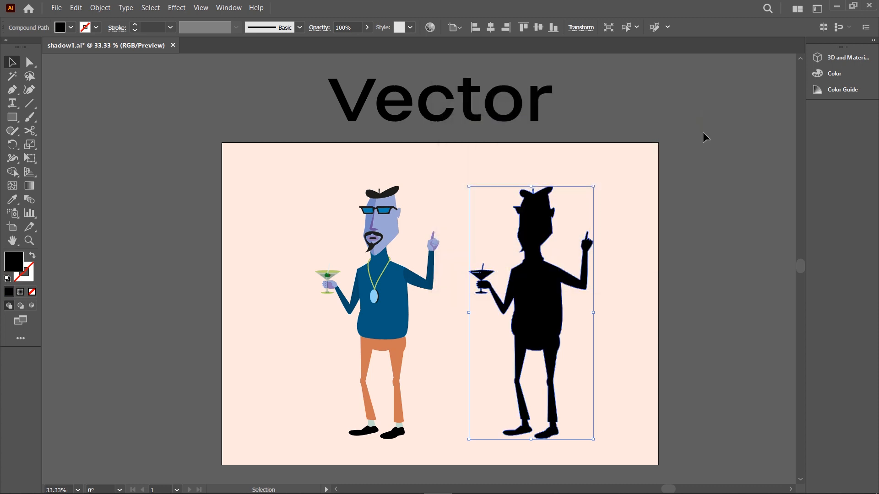
left_click_drag(544, 288, 392, 290)
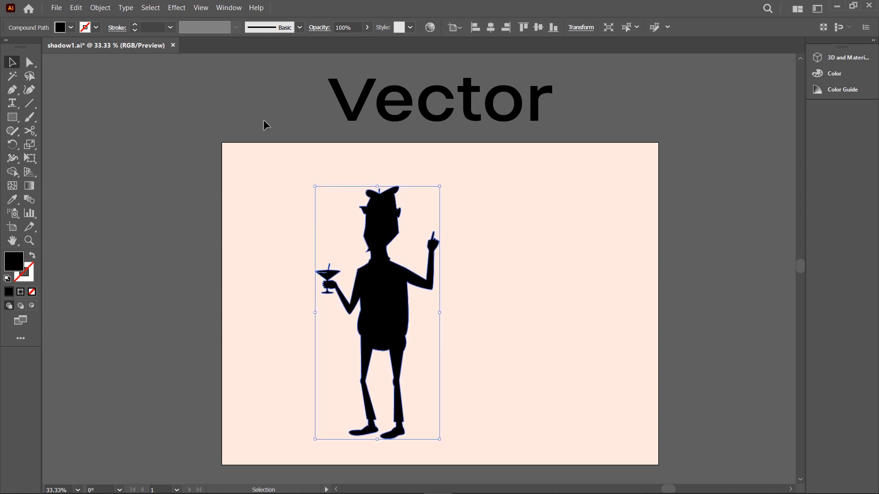
Apply a Free Distort effect that slants the silhouette's two upper corners down and sideways into a cast shadow, keeping the base fixed
left_click(177, 7)
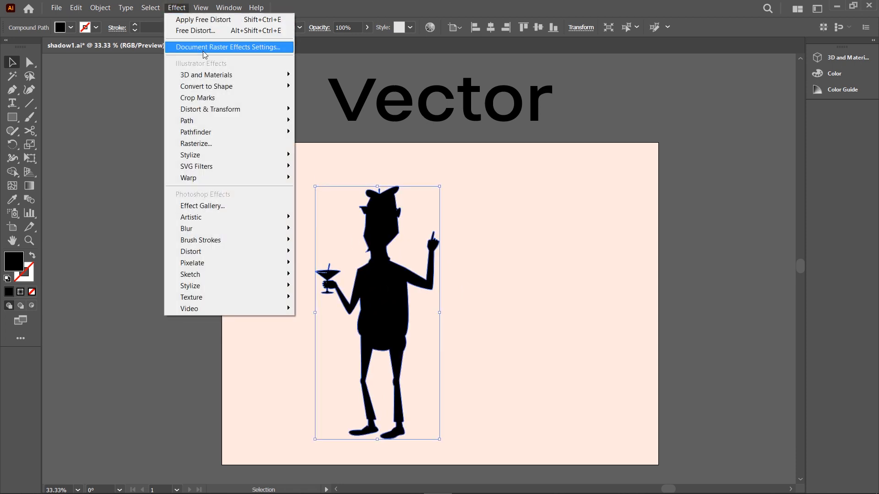
mouse_move(268, 113)
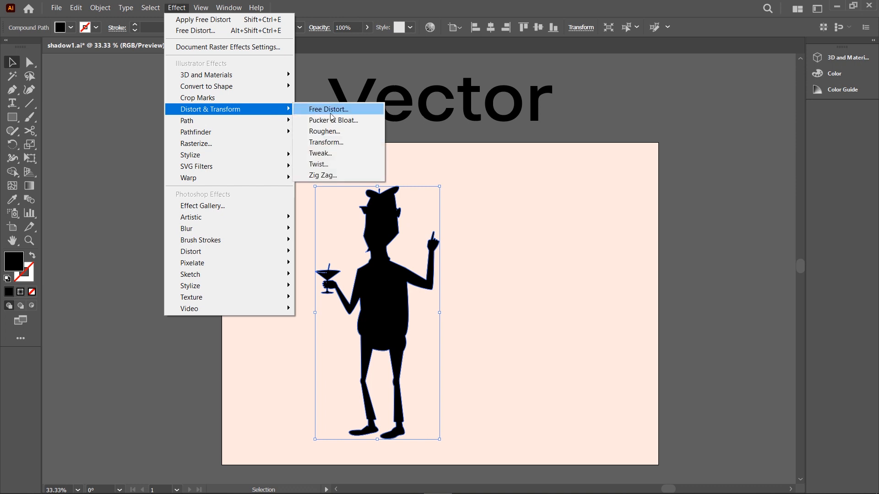
left_click(374, 114)
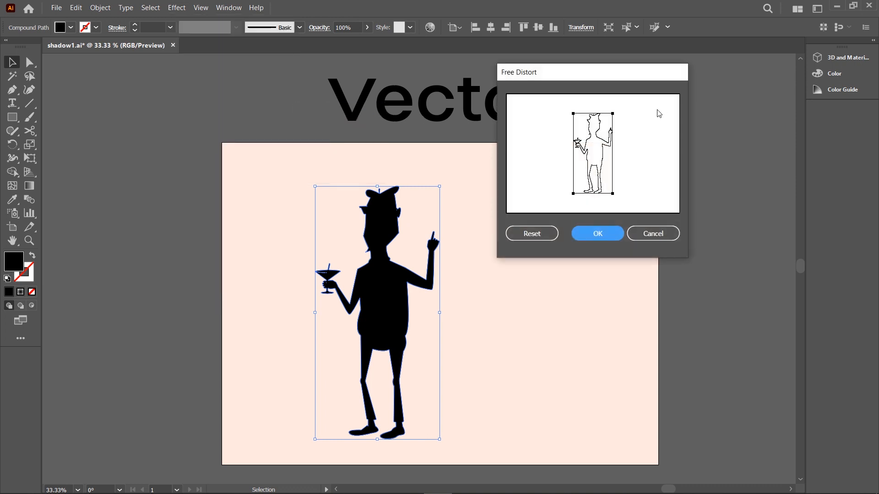
left_click_drag(627, 130, 675, 173)
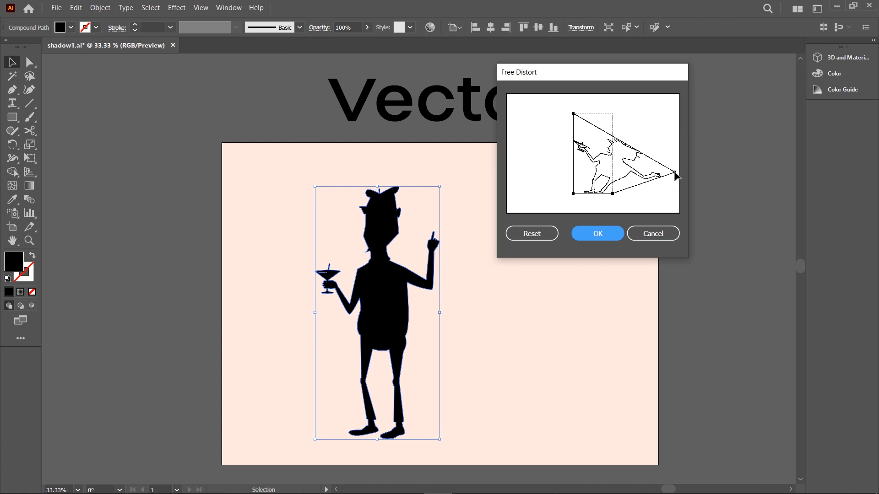
left_click_drag(572, 113, 634, 177)
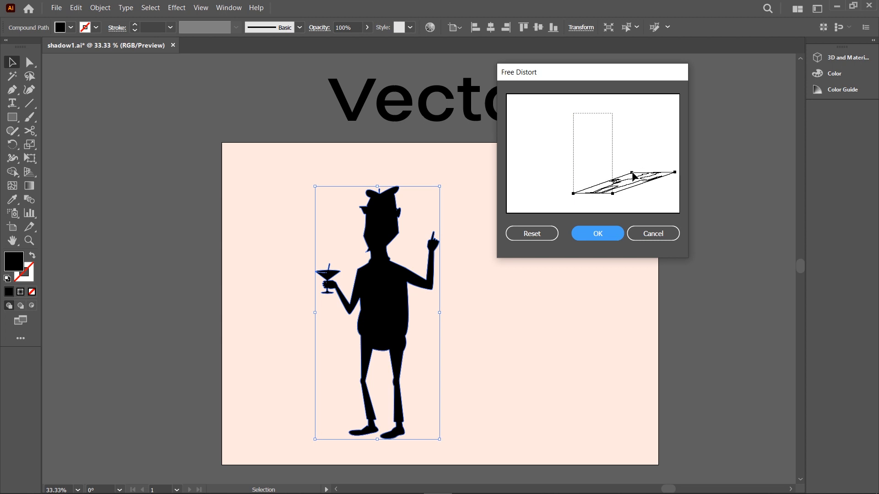
left_click(598, 233)
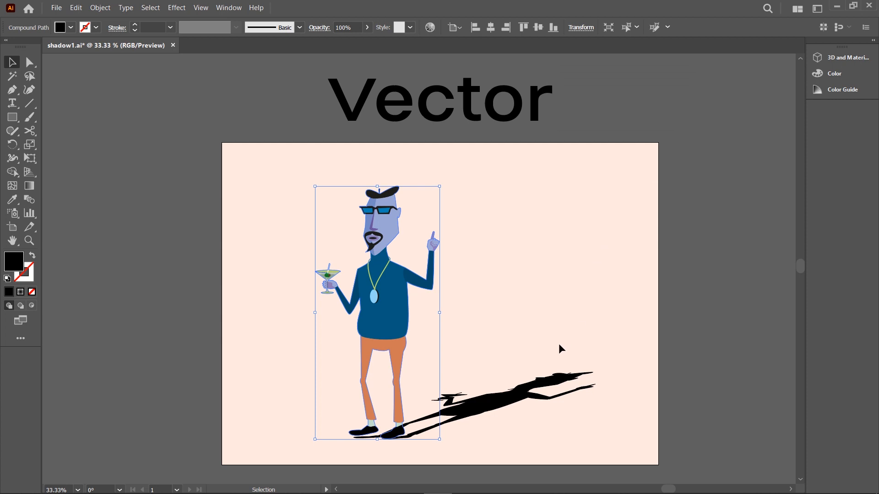
Send the shadow backward behind the character and nudge it slightly so it meets the shoes
right_click(496, 407)
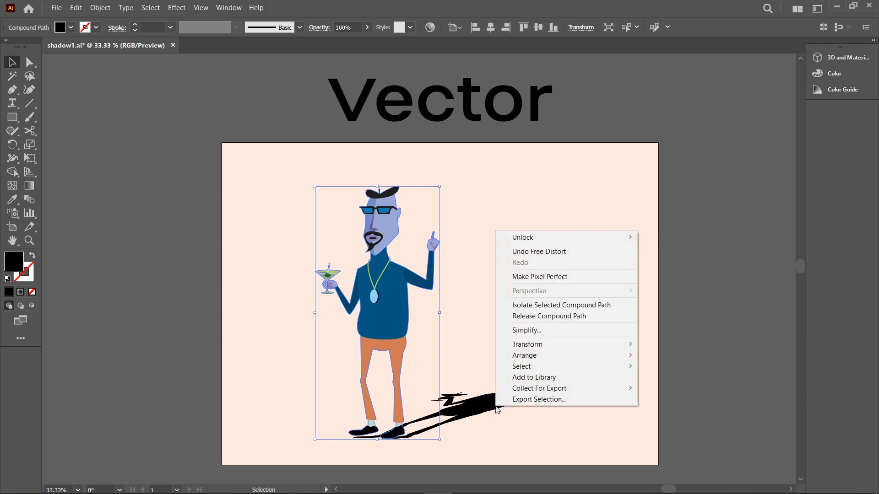
mouse_move(539, 356)
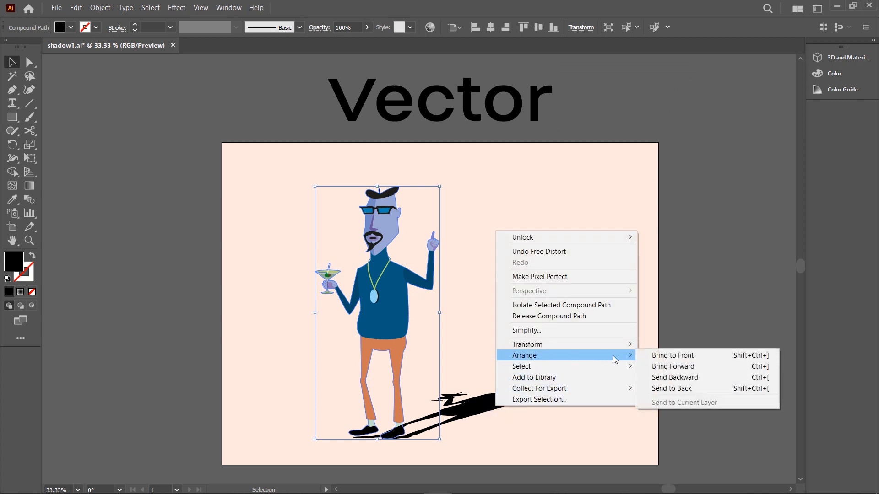
left_click(671, 378)
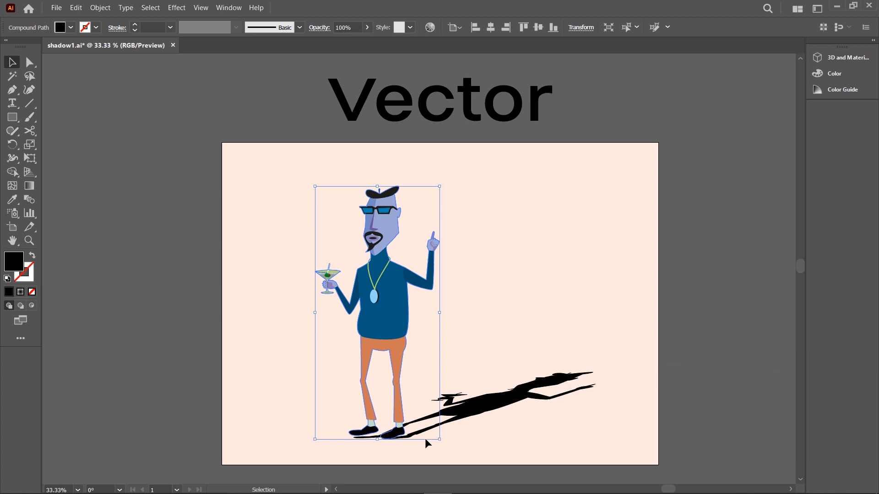
scroll(396, 442, "up", 5)
left_click_drag(427, 411, 423, 406)
scroll(336, 366, "down", 4)
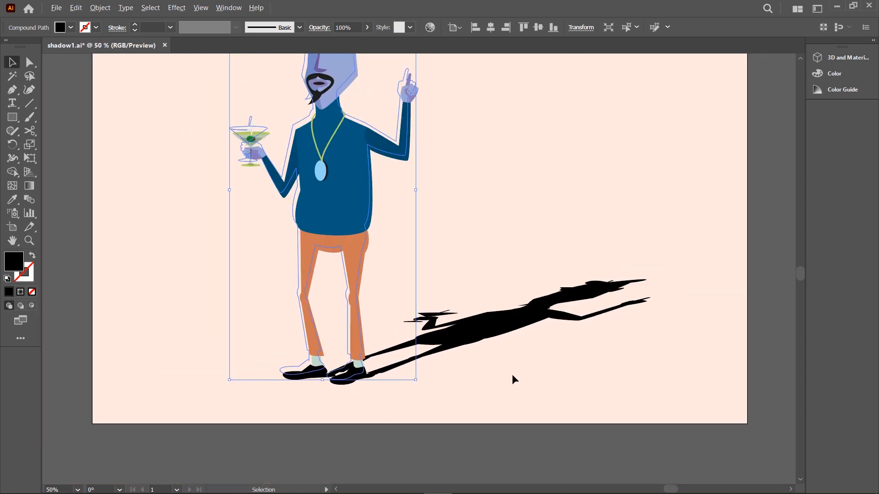
Apply the White, Black linear gradient to the shadow, running vertically from the character's feet up to the head
scroll(535, 373, "up", 2)
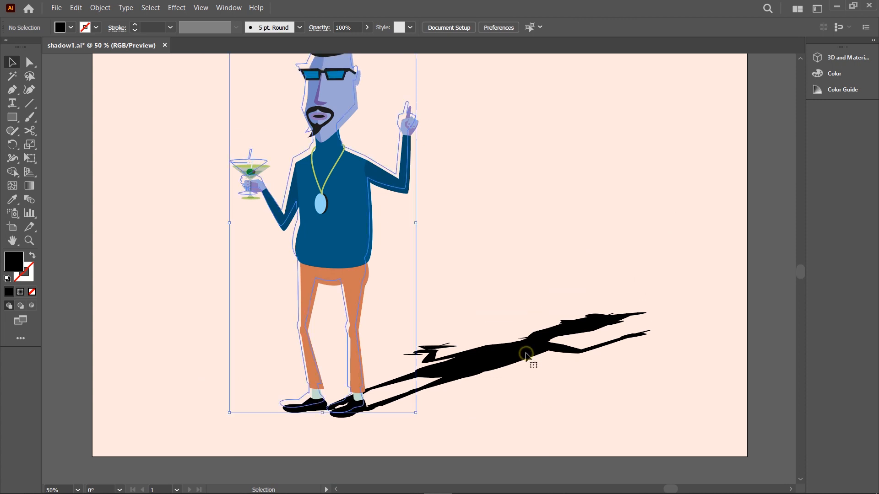
double_click(32, 186)
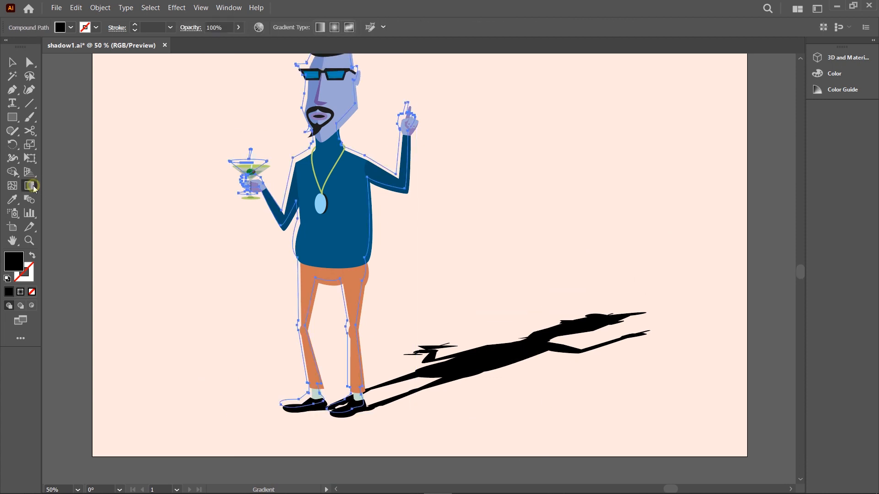
scroll(481, 244, "down", 1)
scroll(481, 243, "up", 2)
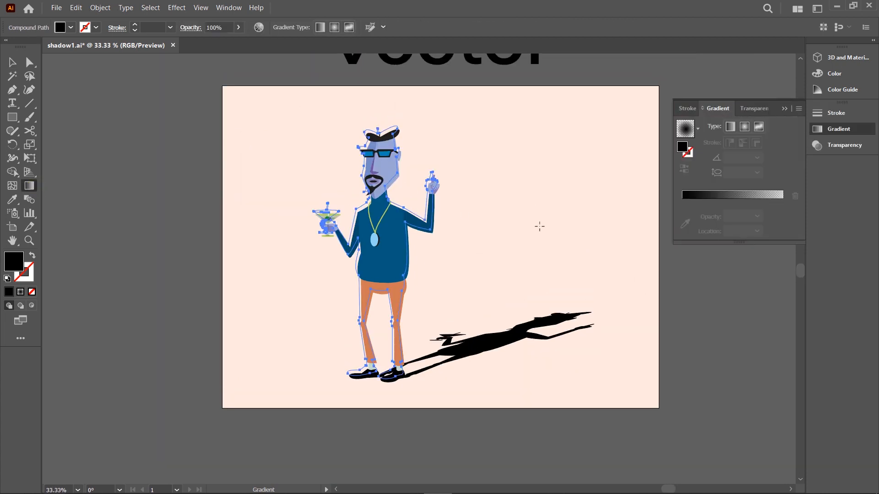
left_click(697, 128)
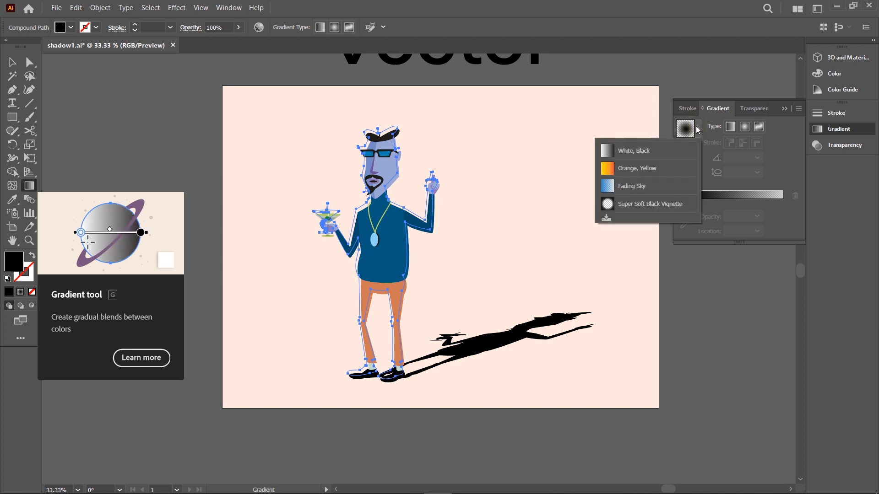
left_click(631, 148)
left_click_drag(376, 380, 376, 130)
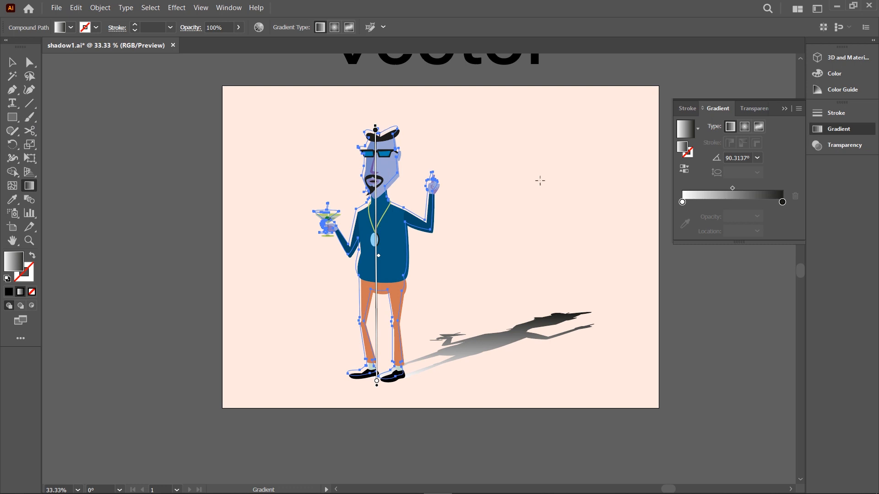
Set both color stops of the shadow's gradient to black
left_click(682, 202)
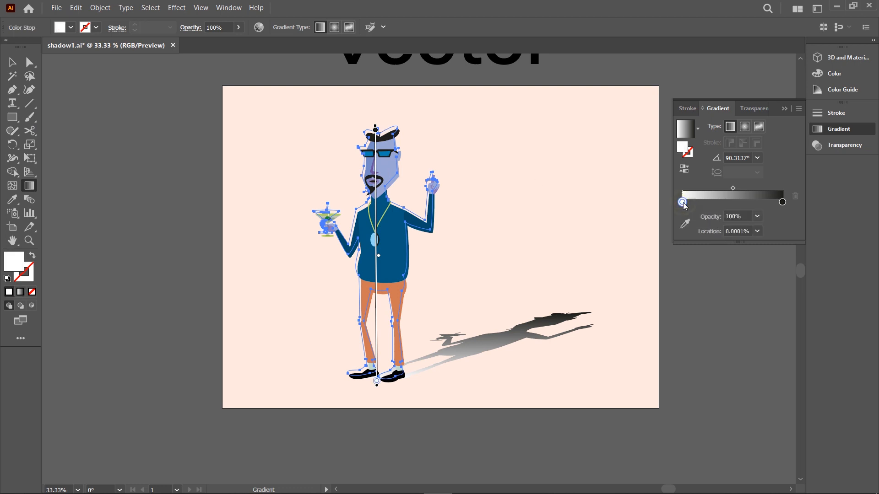
double_click(682, 202)
left_click(653, 303)
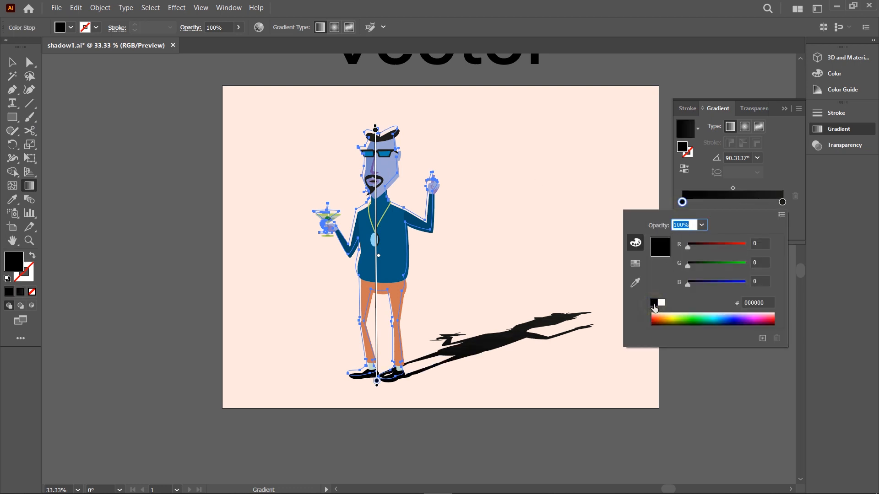
left_click(778, 181)
left_click(782, 202)
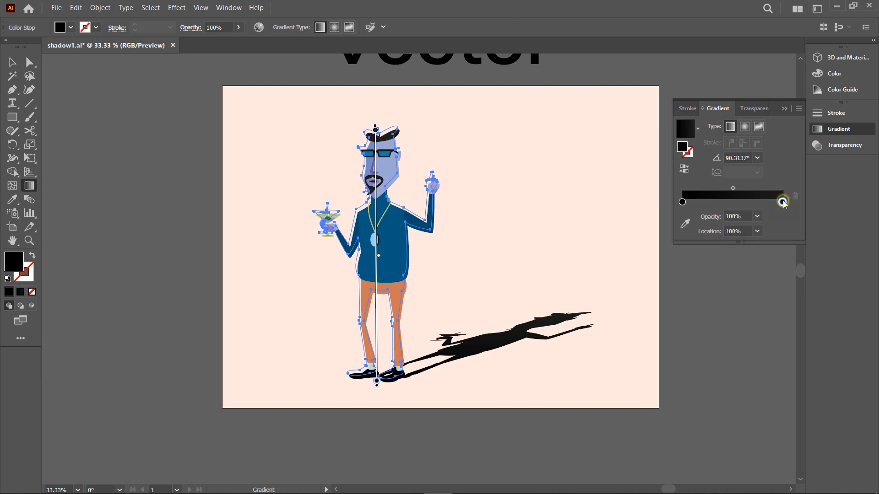
double_click(782, 202)
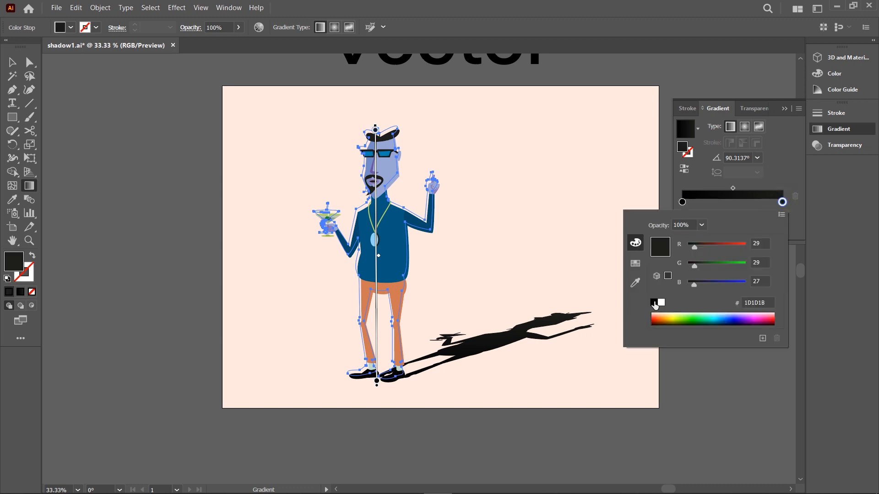
left_click(653, 303)
left_click(780, 156)
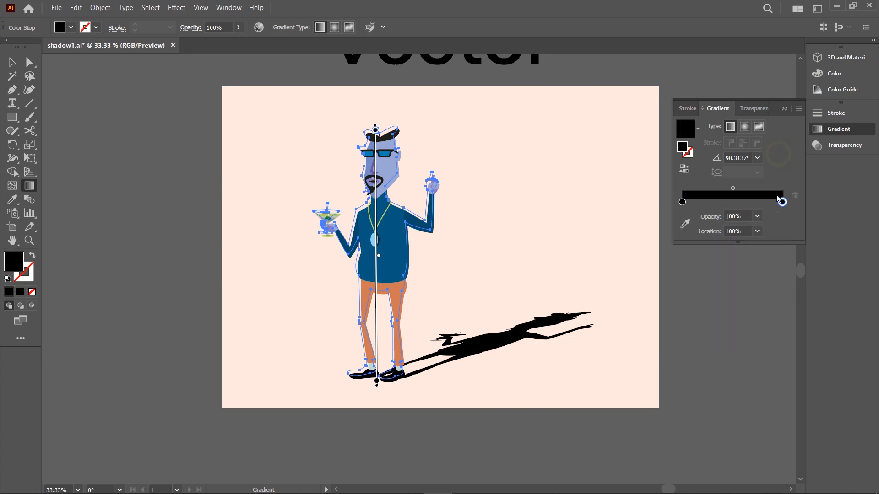
Set the gradient's end stop to 20% opacity and shift the gradient midpoint to about 83.5%
left_click(757, 219)
left_click(773, 254)
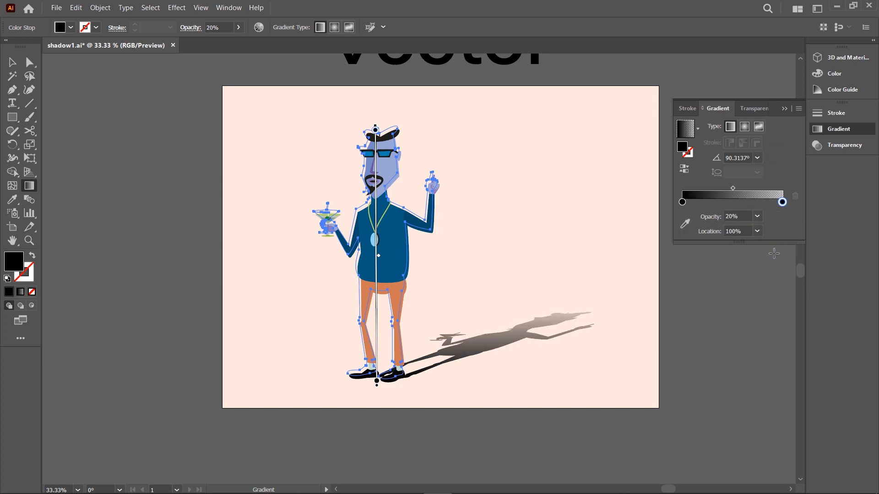
left_click_drag(732, 188, 766, 192)
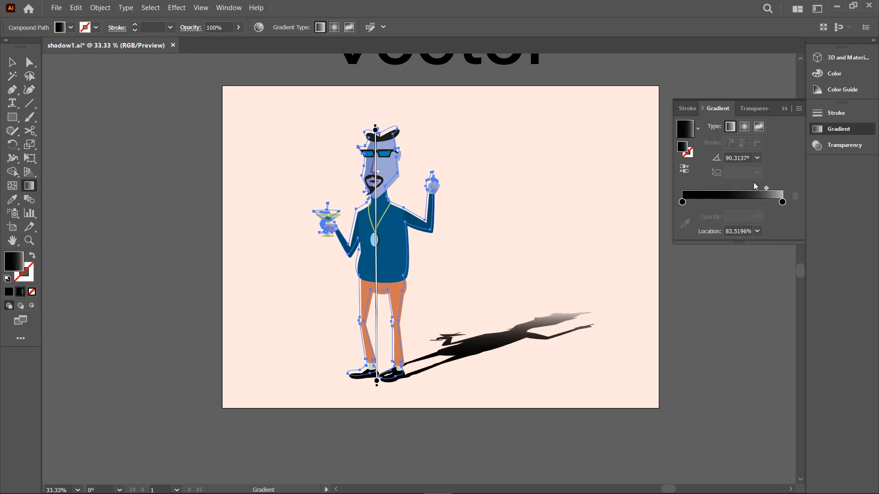
left_click(12, 60)
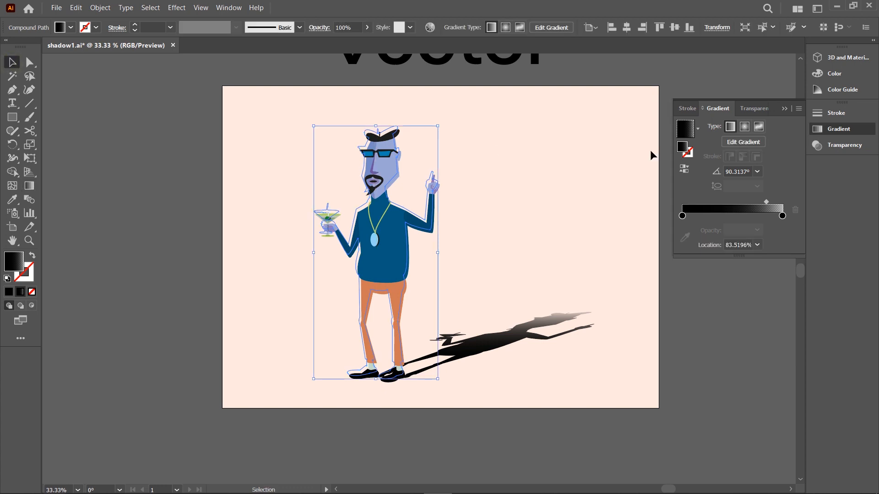
Apply a Gaussian Blur with a radius of about 4.9 pixels to the vector character's shadow
left_click(786, 108)
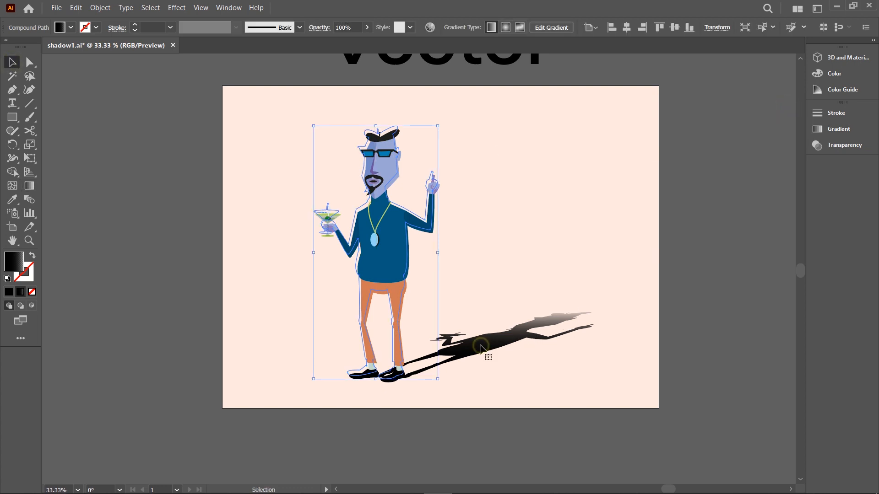
left_click(177, 10)
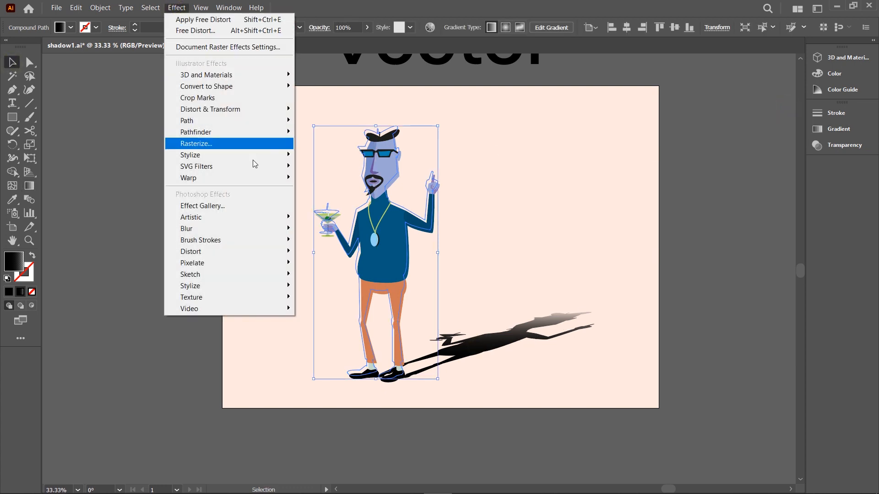
mouse_move(260, 229)
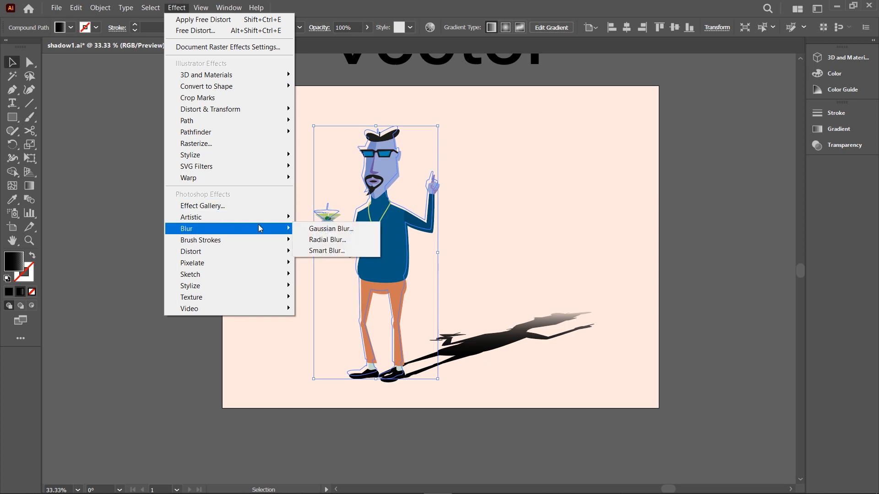
left_click(365, 228)
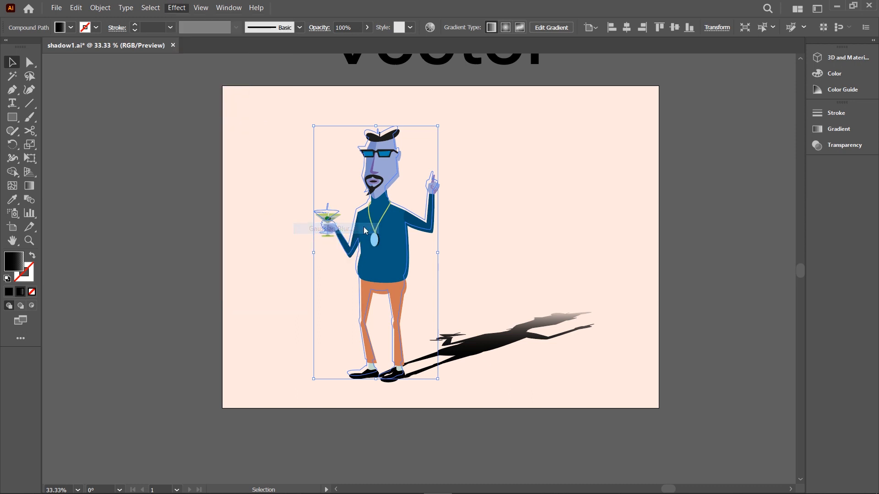
left_click_drag(516, 191, 505, 192)
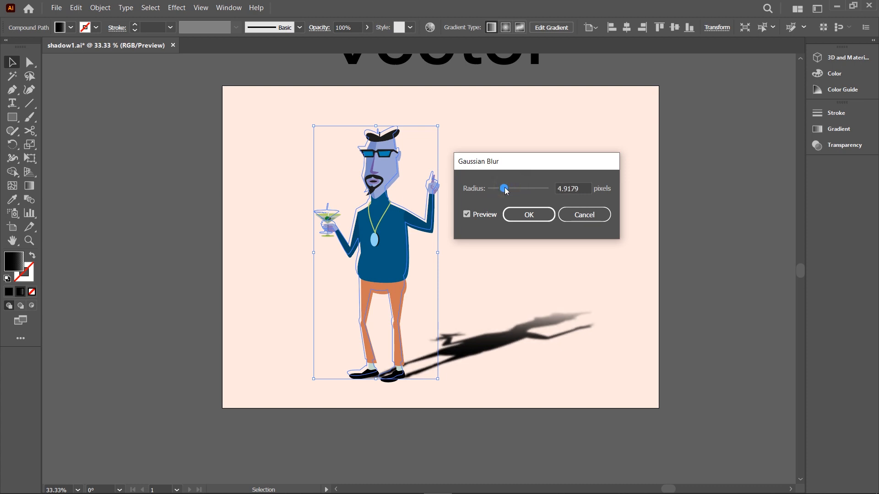
left_click(542, 215)
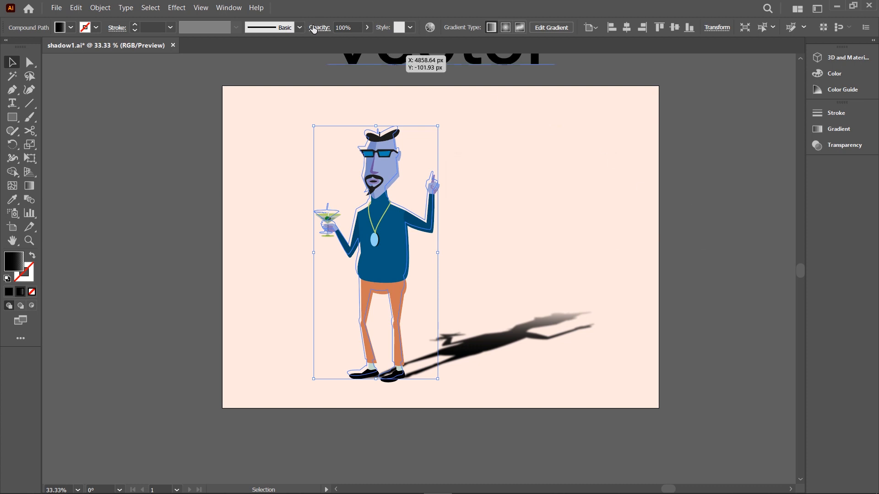
Set the shadow's blending mode to Multiply and its opacity to 71%, and deselect it
left_click(315, 27)
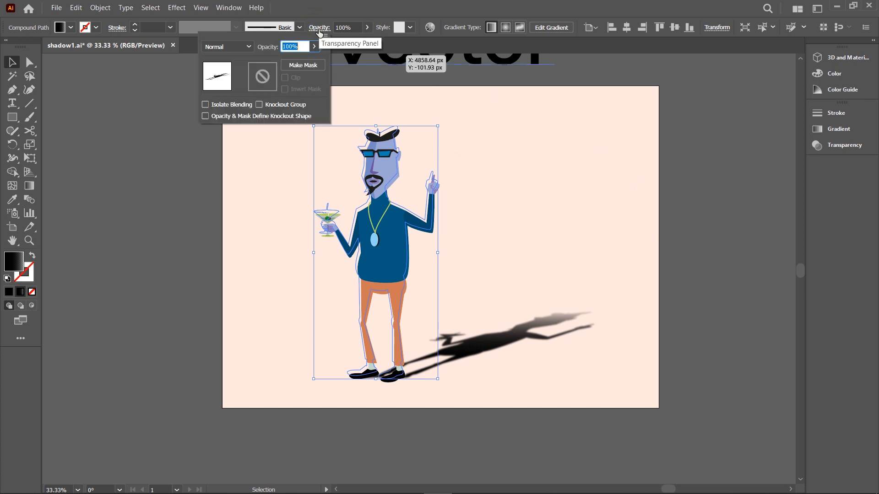
left_click(250, 48)
left_click(232, 86)
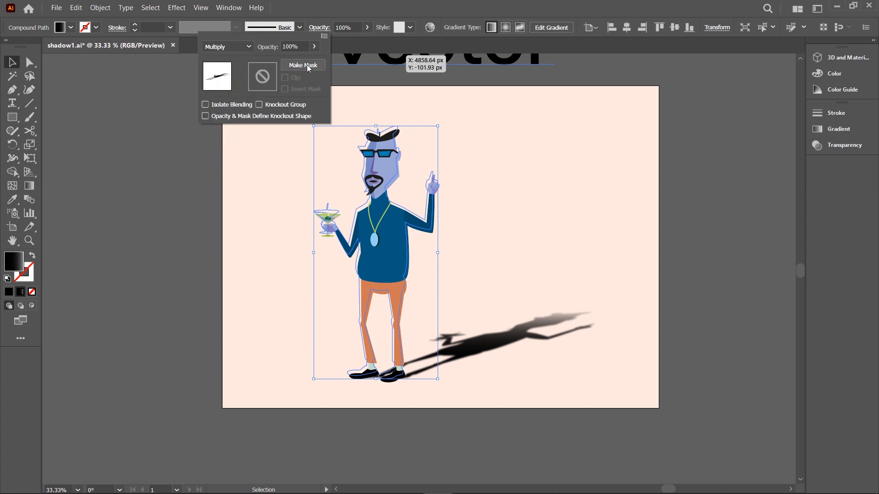
left_click(314, 46)
left_click_drag(310, 62, 301, 63)
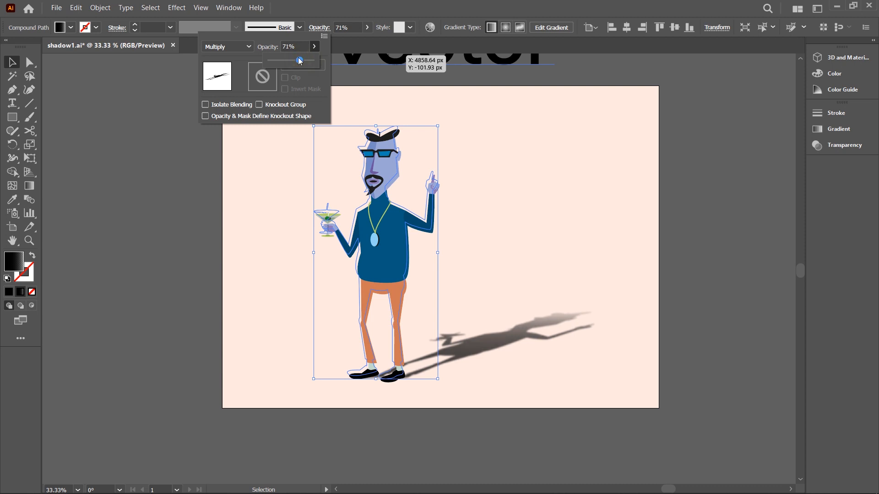
left_click(700, 121)
left_click(701, 123)
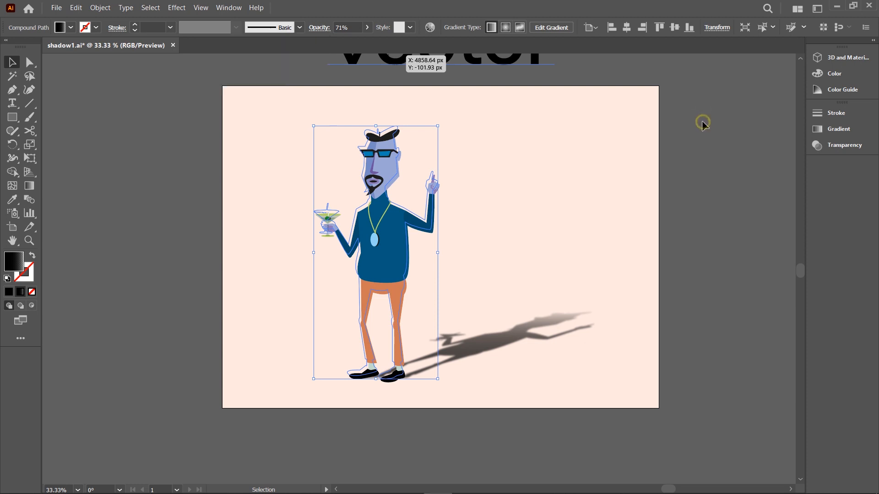
left_click(703, 140)
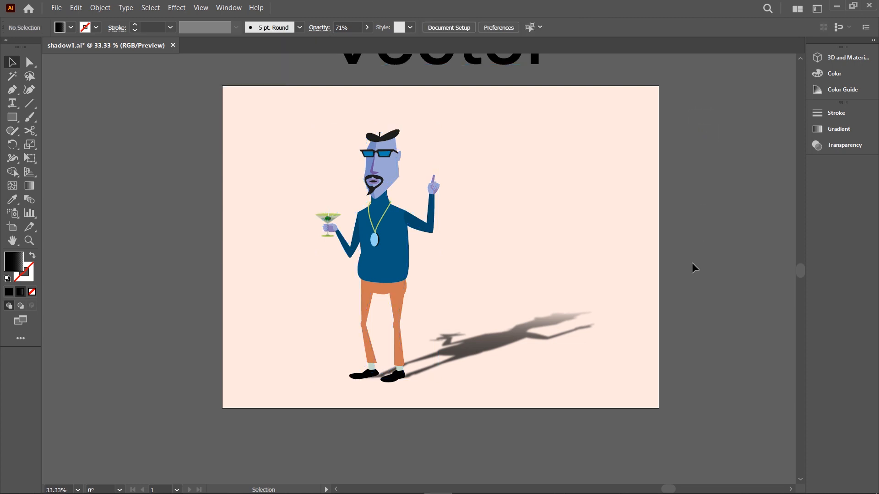
Copy the PNG image of the woman in the red dress, paste it in front, and move the duplicate beside the original
key("a")
scroll(688, 293, "up", 2)
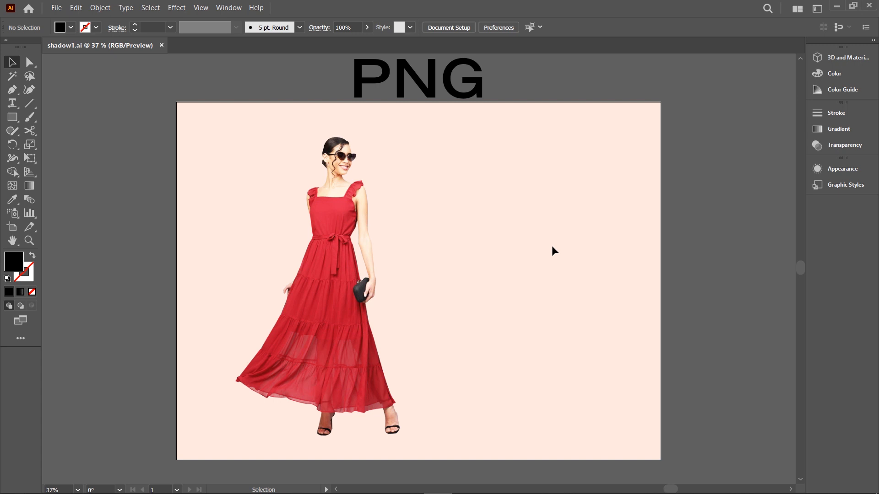
left_click(375, 252)
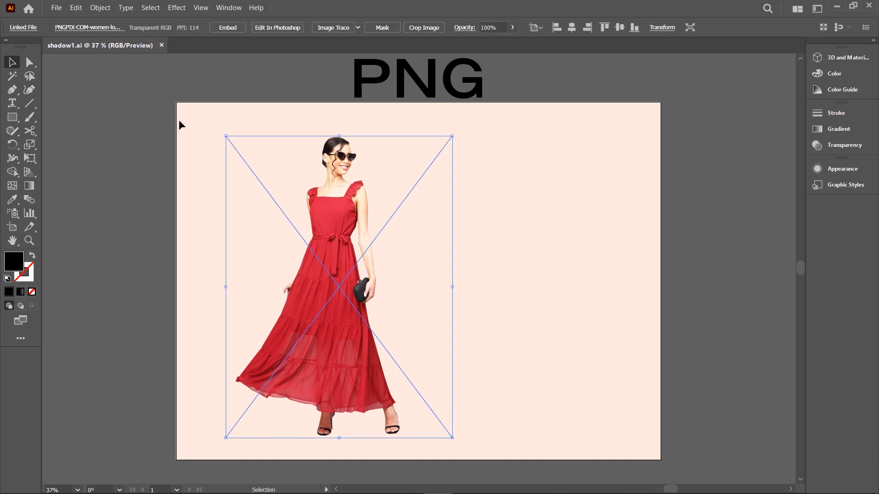
left_click(76, 8)
left_click(100, 57)
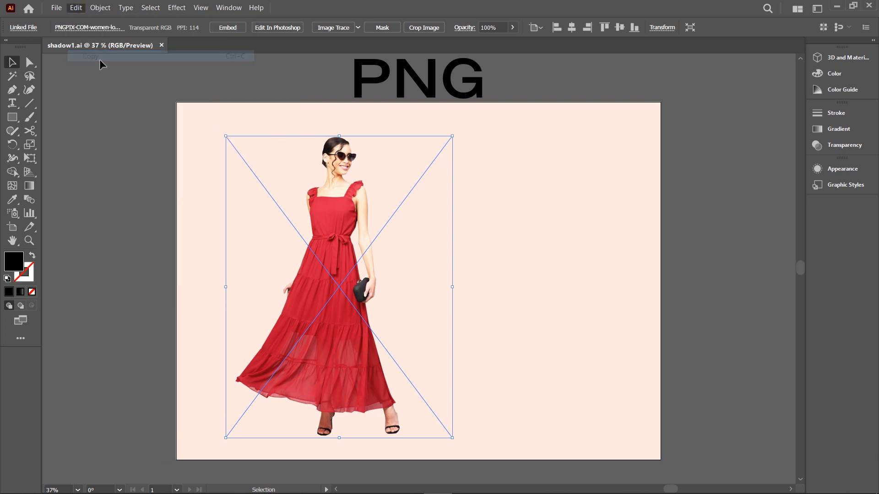
left_click(76, 7)
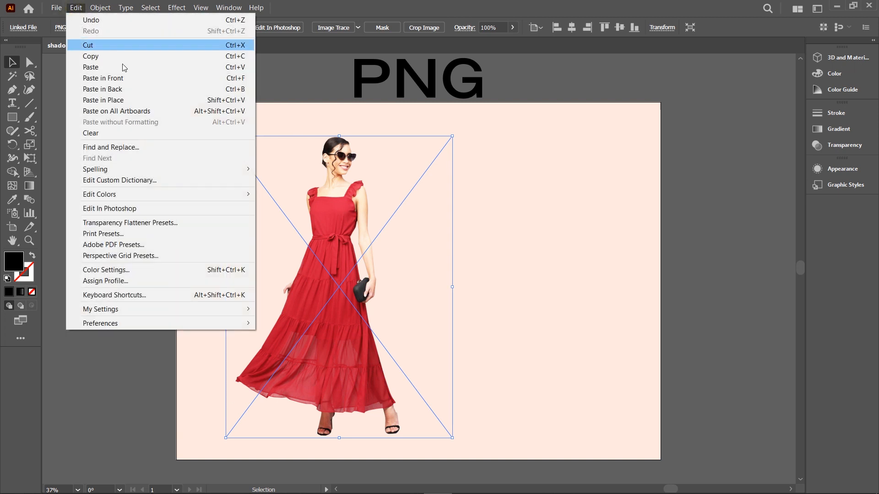
left_click(139, 79)
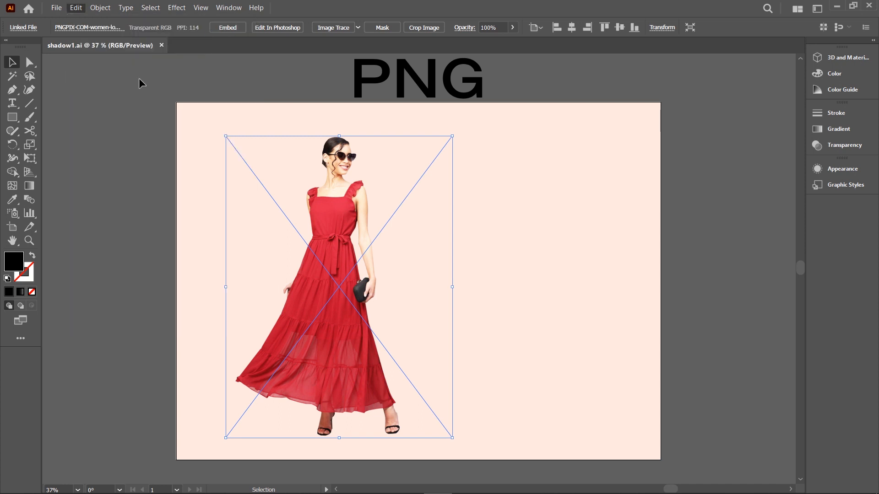
left_click_drag(348, 207, 535, 213)
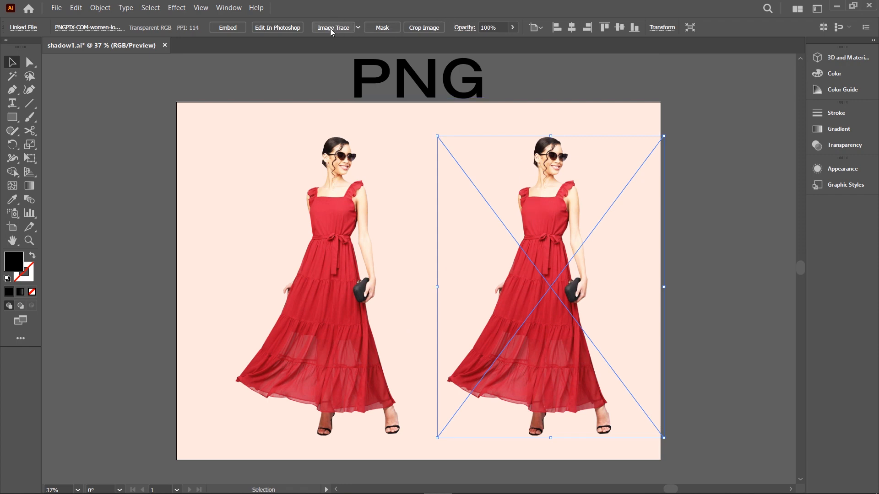
Image Trace the duplicate with the Silhouettes preset and raise the threshold until the figure fills in as solid black
left_click(358, 28)
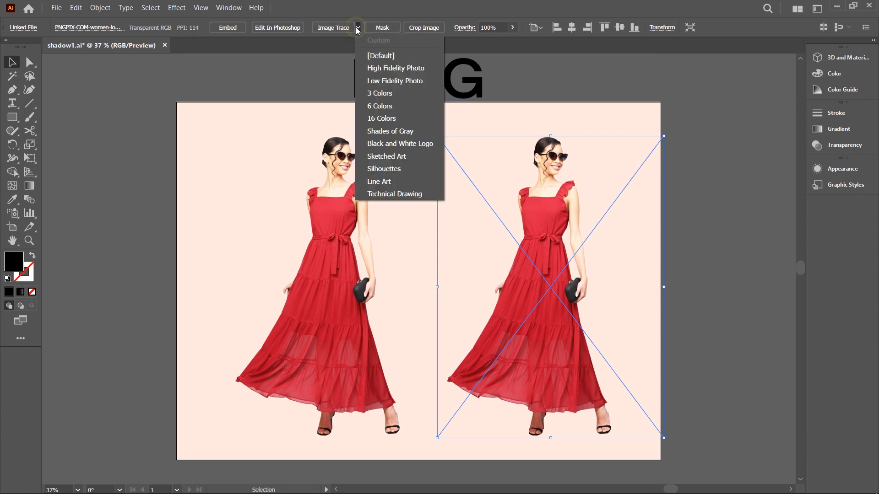
left_click(419, 170)
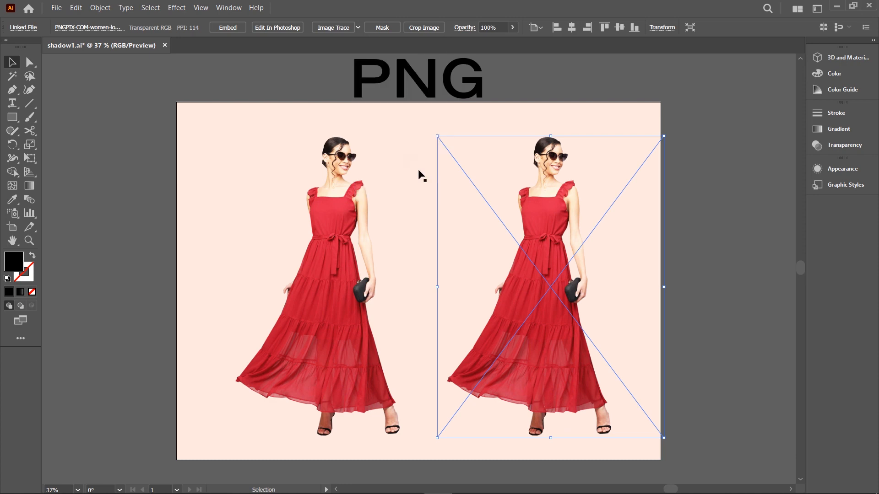
left_click(497, 186)
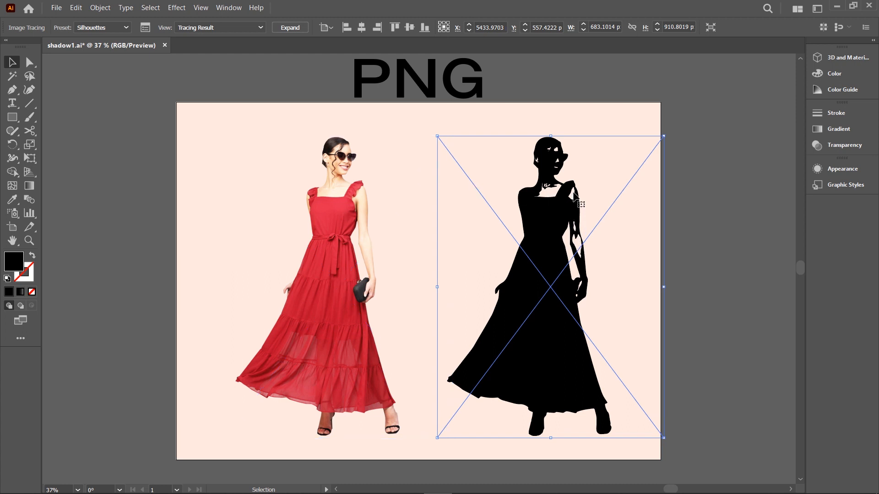
left_click(145, 28)
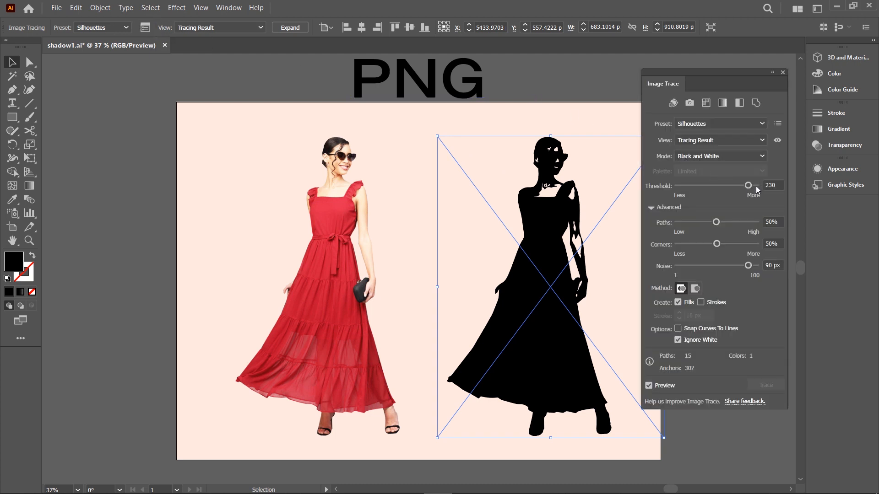
left_click_drag(747, 186, 751, 185)
left_click(782, 73)
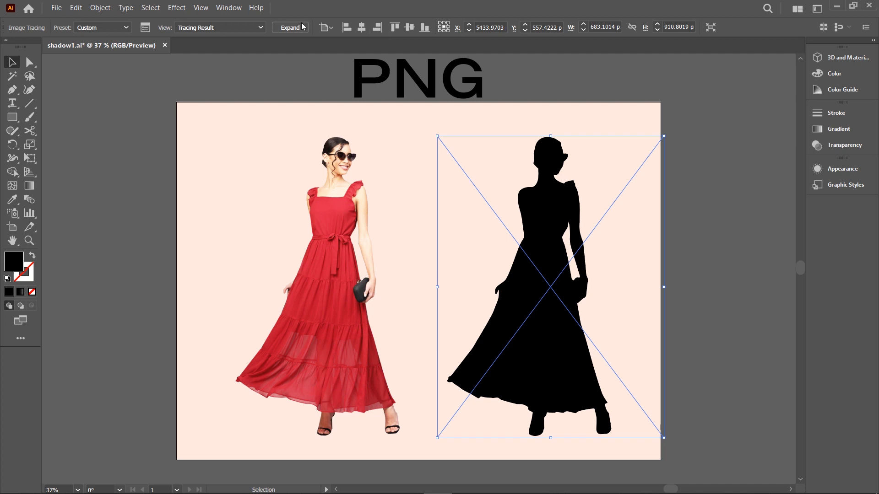
Expand the traced silhouette and align it exactly over the original woman
left_click(290, 28)
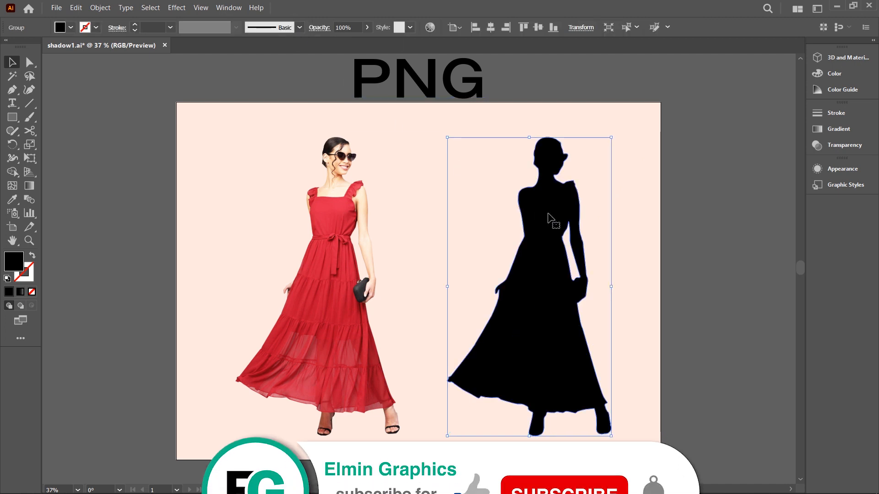
left_click_drag(546, 218, 340, 210)
left_click_drag(341, 210, 341, 210)
Apply Free Distort to the silhouette, pulling both upper corners down and to the right to lay it flat as a cast shadow
left_click(176, 8)
mouse_move(237, 114)
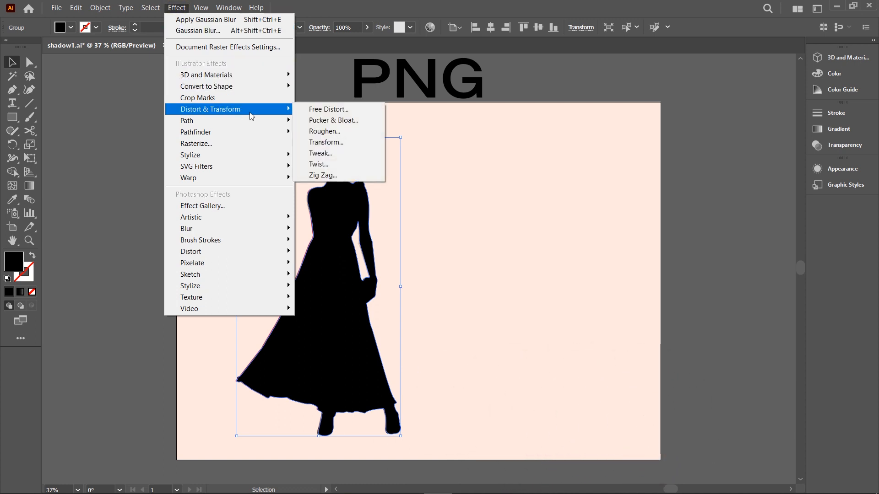
left_click(362, 111)
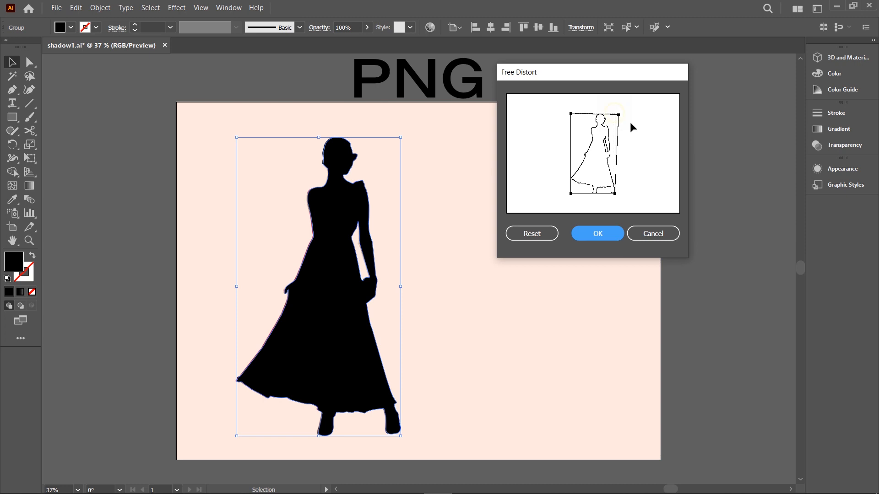
left_click_drag(615, 114, 680, 180)
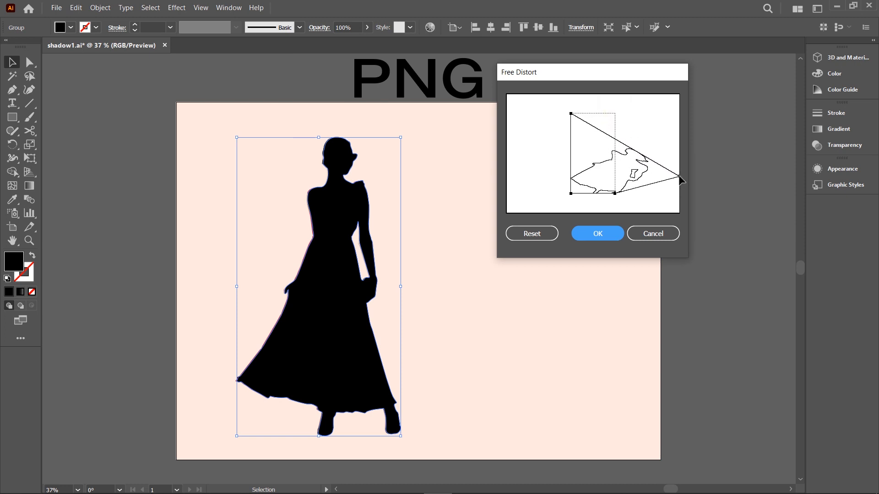
left_click_drag(570, 114, 630, 172)
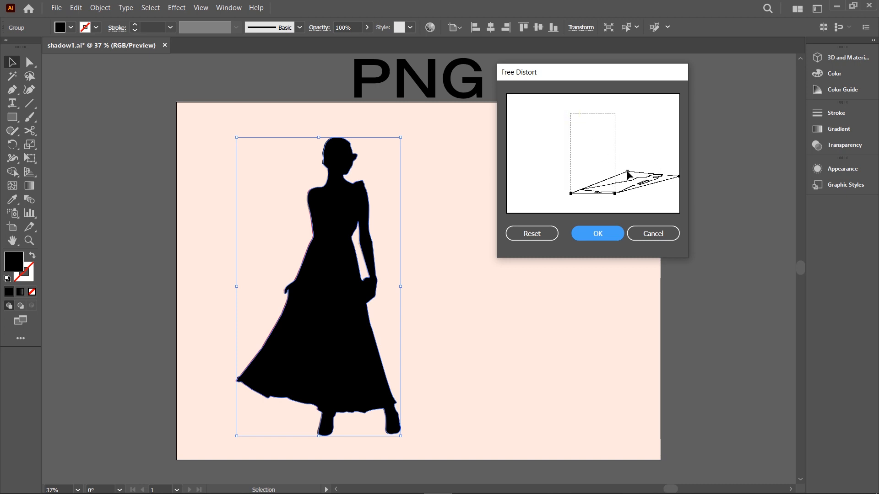
left_click(603, 232)
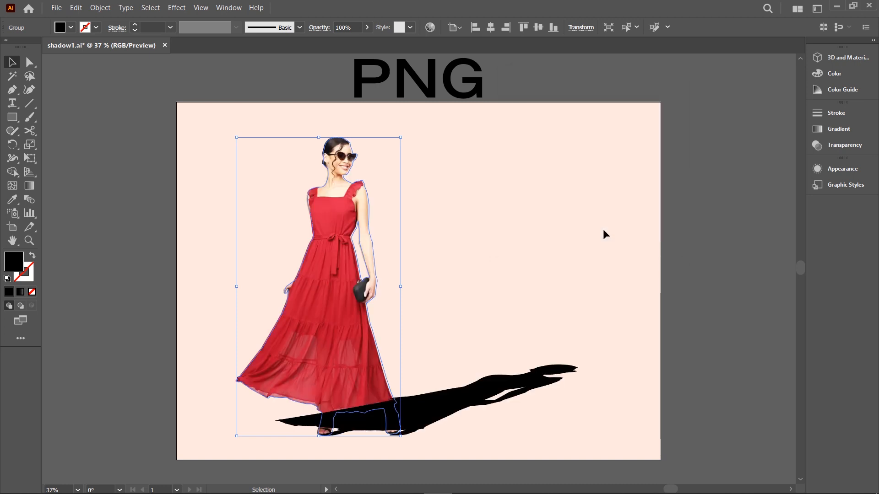
Send the distorted silhouette backward behind the woman's image
right_click(540, 378)
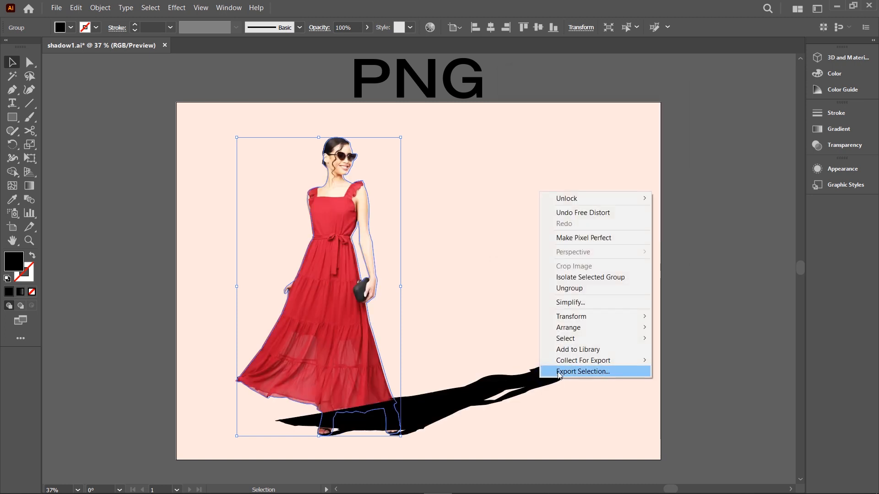
mouse_move(583, 328)
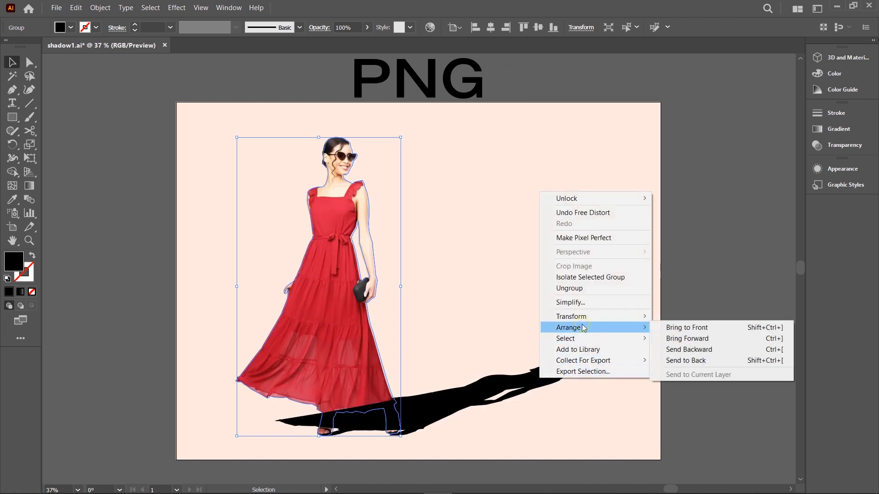
left_click(681, 350)
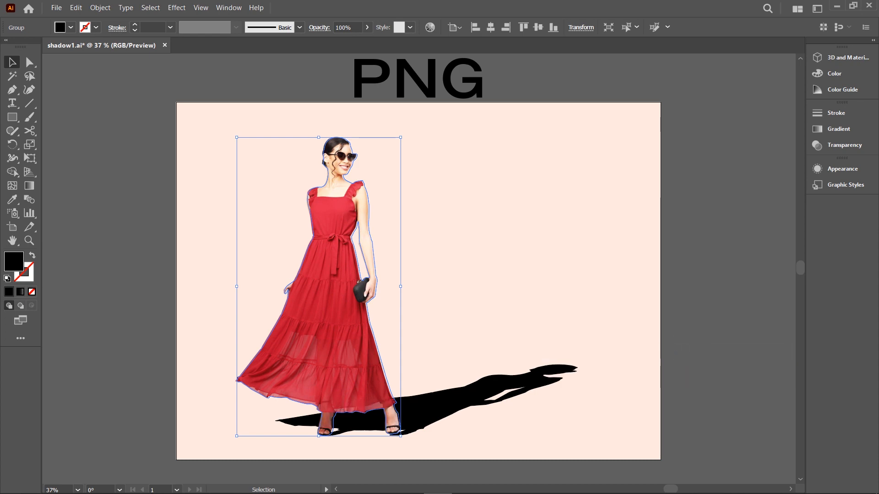
Nudge the woman's image slightly so her feet meet the shadow, and select the shadow
scroll(364, 441, "up", 5)
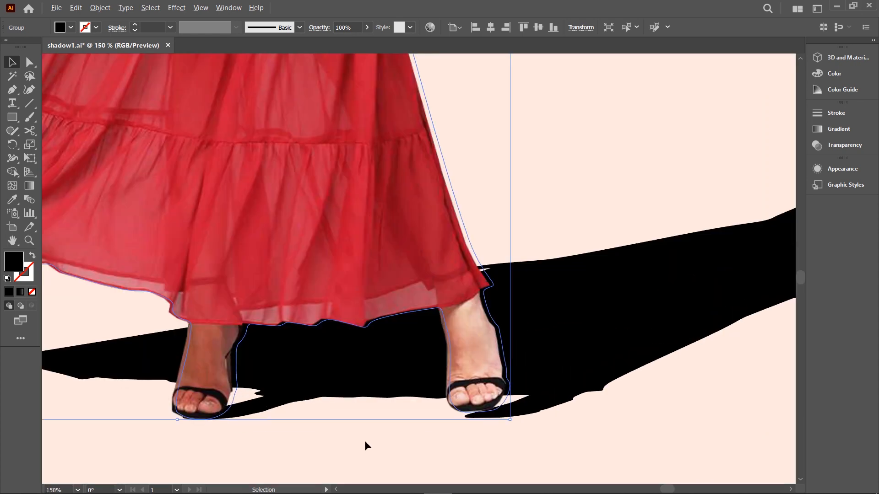
left_click(412, 228)
left_click_drag(413, 228, 421, 237)
scroll(390, 254, "down", 4)
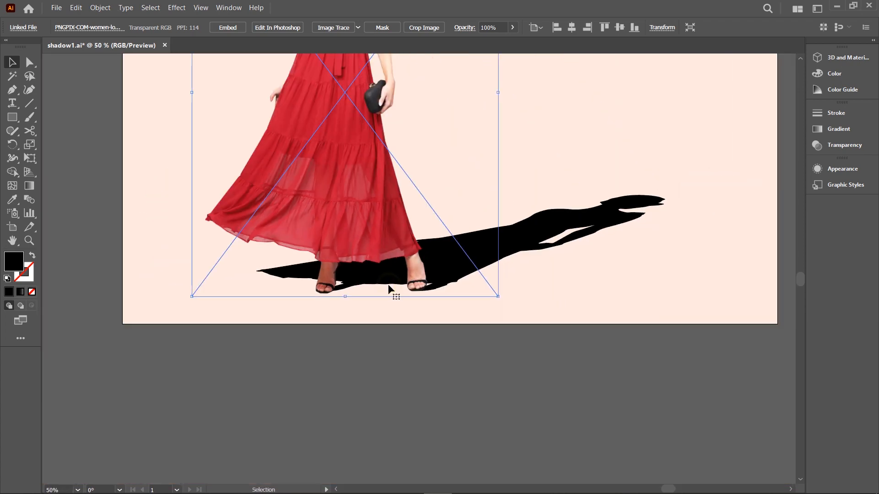
scroll(396, 311, "up", 4)
scroll(399, 328, "up", 3)
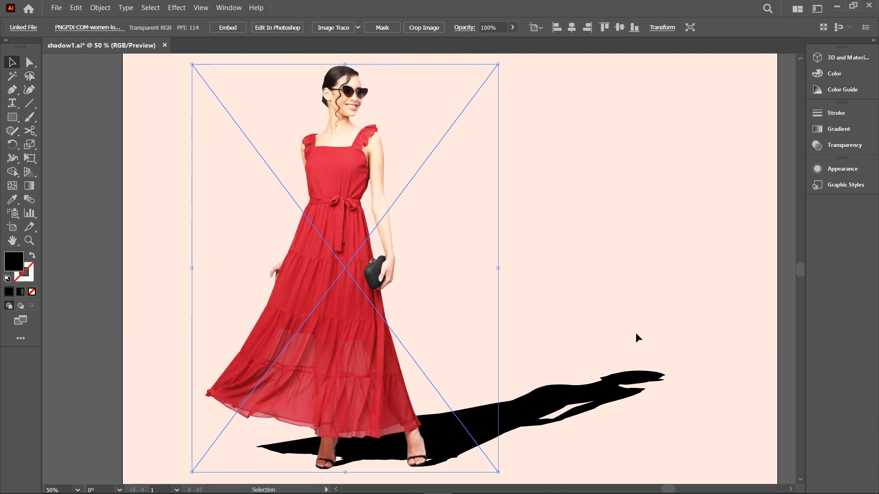
left_click(642, 378)
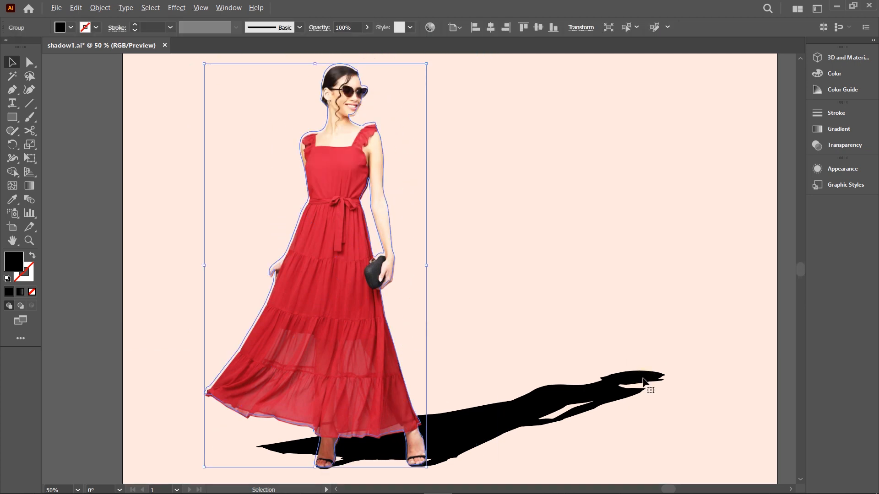
Fill the woman's shadow with a linear black fading gradient running from her feet toward her head at about 89°
left_click(30, 186)
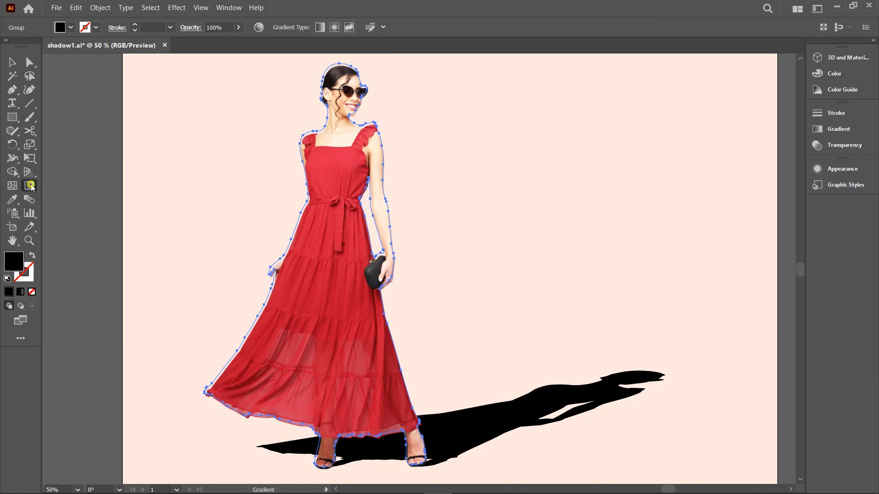
left_click(720, 198)
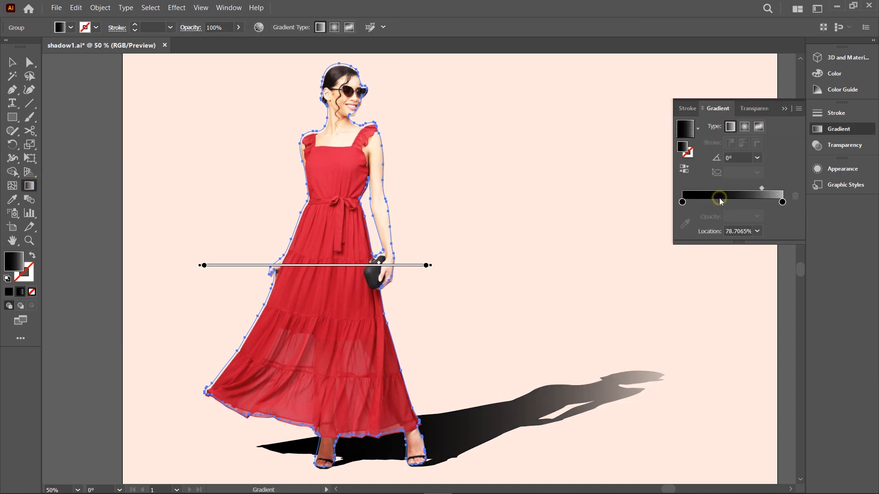
left_click_drag(329, 464, 320, 112)
scroll(557, 250, "down", 3)
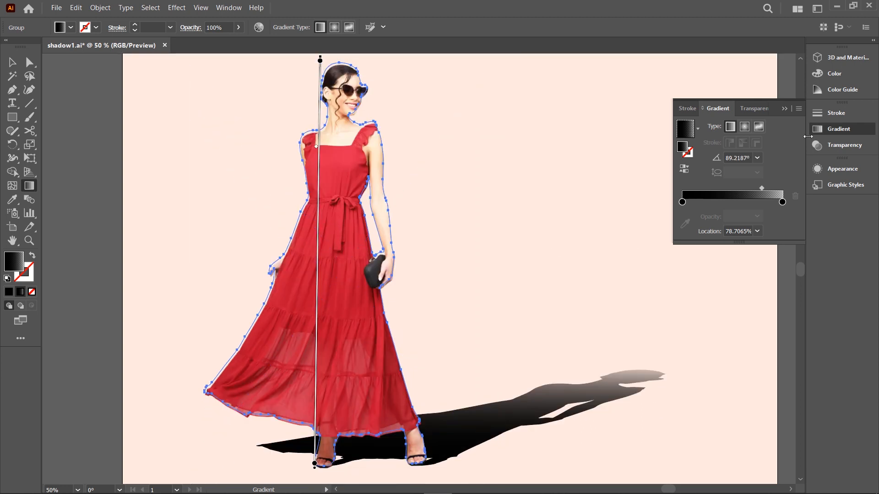
left_click(784, 108)
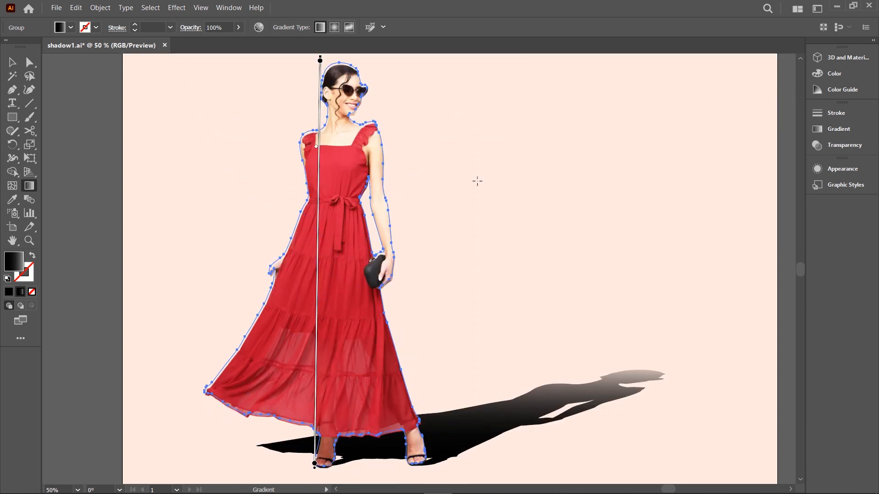
left_click(12, 62)
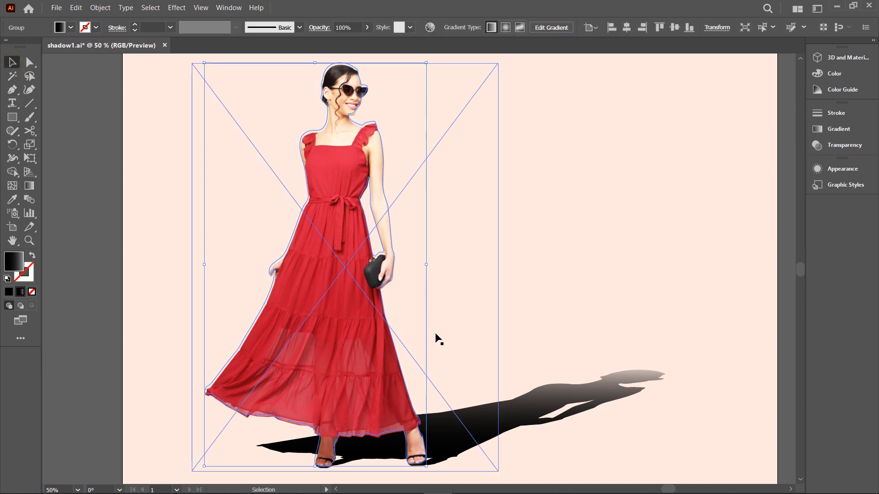
Set the shadow's blending mode to Multiply and its opacity to 67%
left_click(320, 28)
left_click(249, 47)
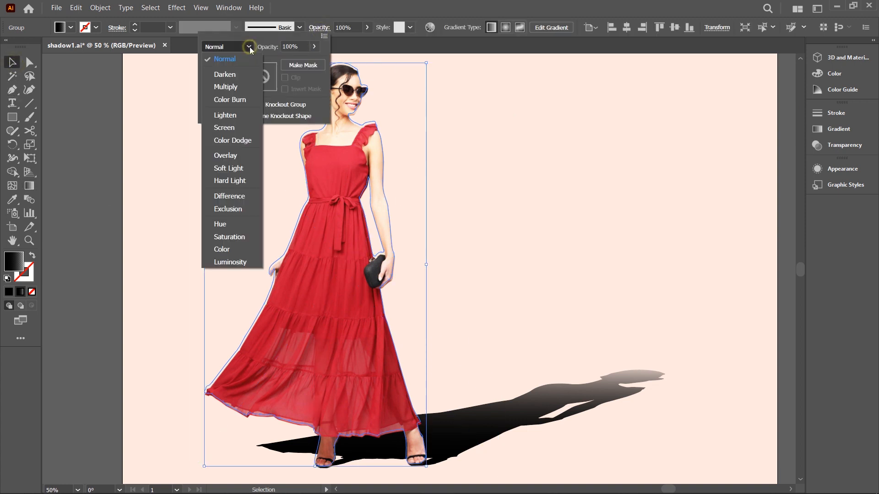
left_click(231, 86)
left_click(314, 46)
left_click_drag(314, 60, 298, 62)
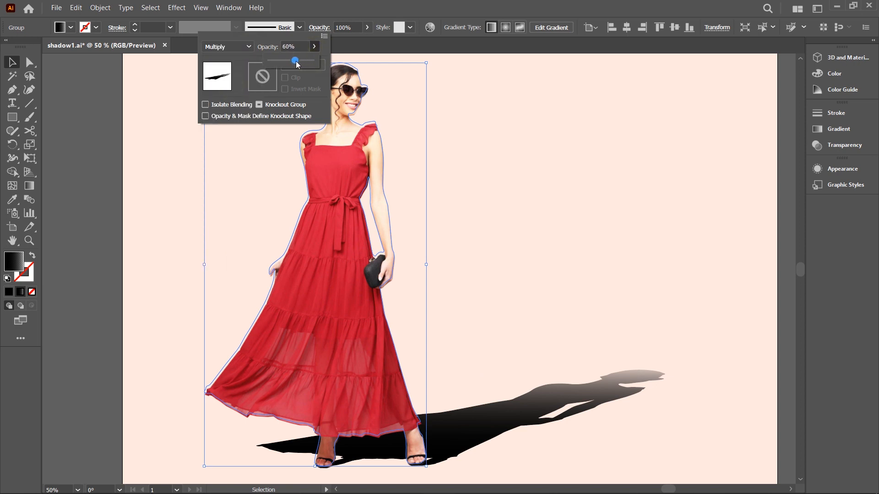
left_click_drag(297, 64, 299, 65)
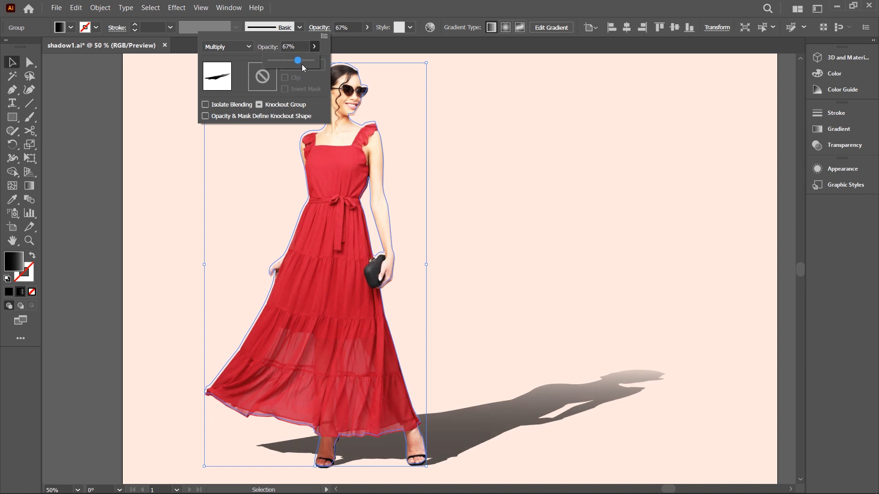
left_click(371, 59)
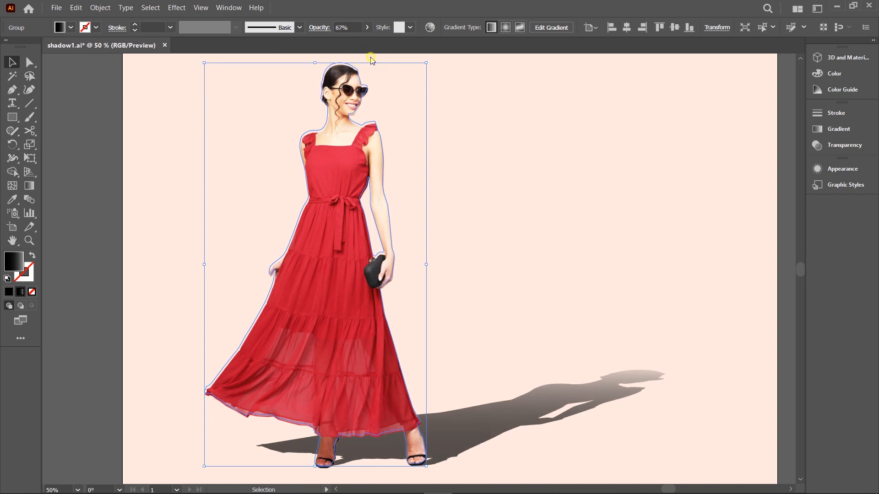
Soften the shadow with a Gaussian Blur of 4.9178 pixels radius, and deselect it
left_click(185, 10)
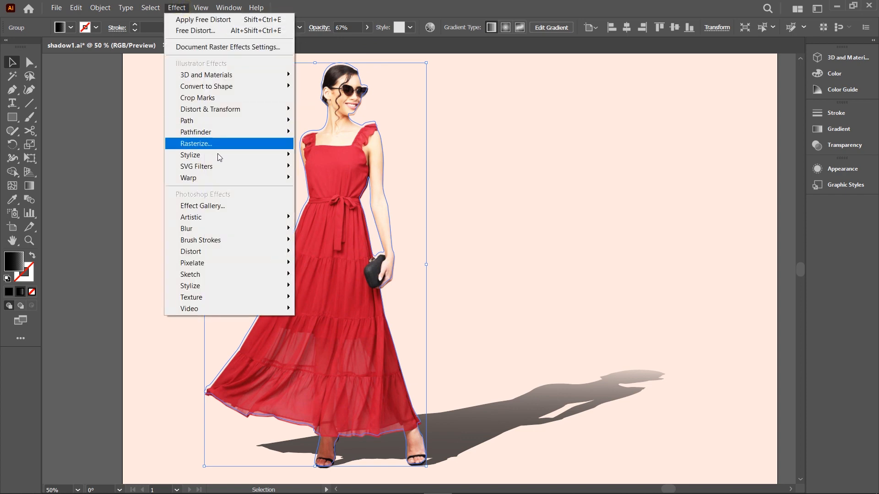
left_click(221, 228)
left_click(330, 228)
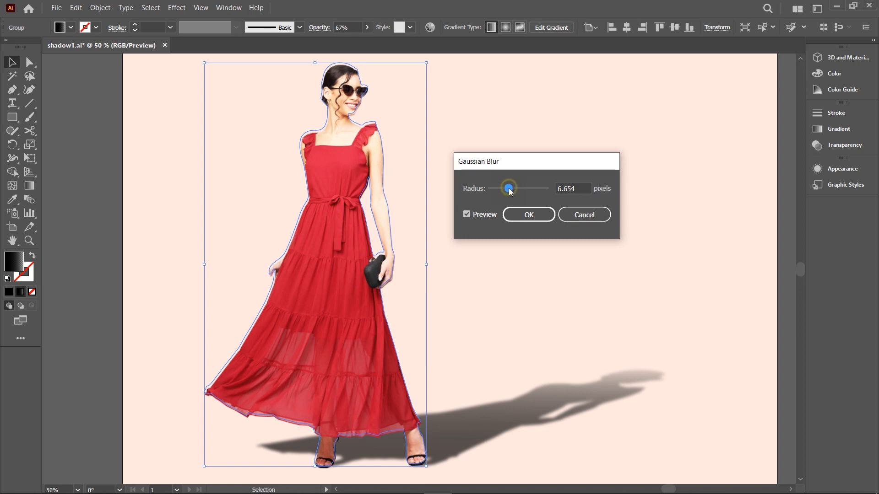
left_click_drag(510, 190, 505, 190)
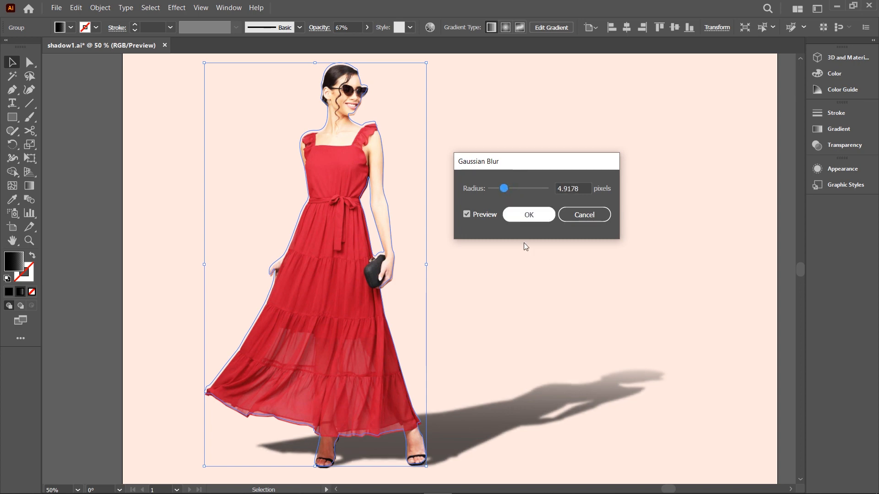
left_click(526, 215)
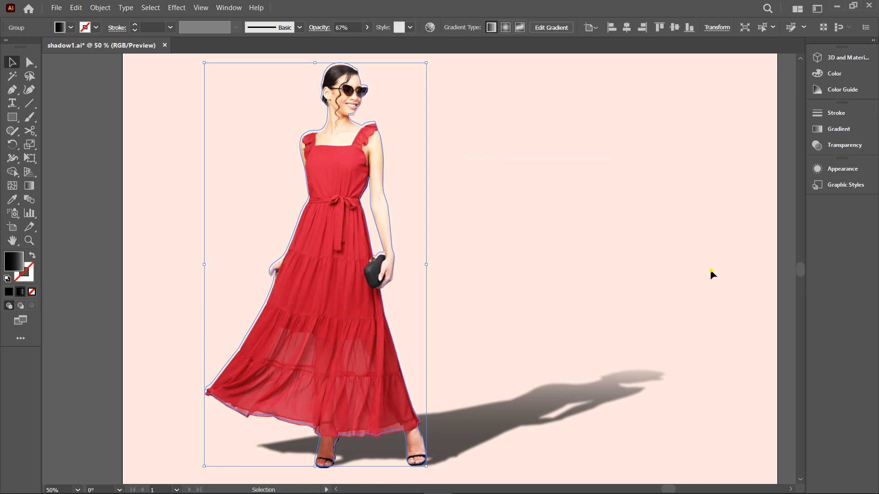
key("ctrl+shift+a")
key("ctrl+0")
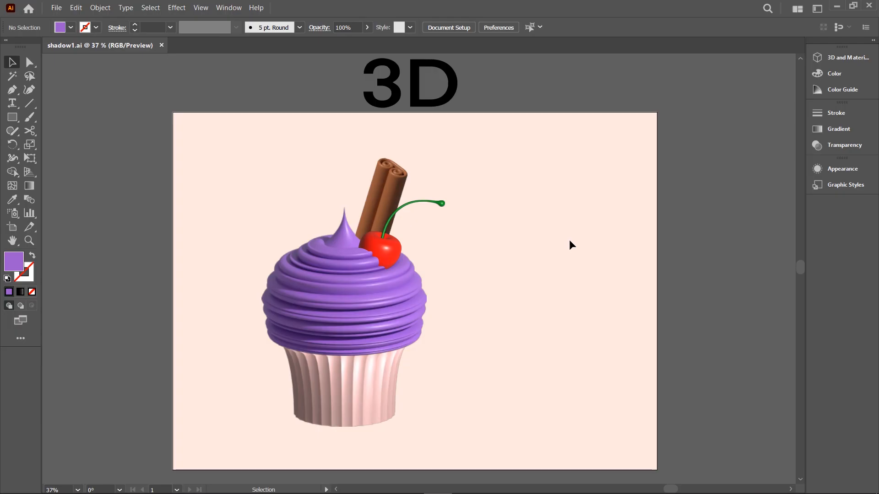
Duplicate the whole 3D cupcake by pasting a copy in front, and move the copy beside the original on its right
left_click_drag(485, 152, 336, 417)
left_click(76, 8)
left_click(105, 55)
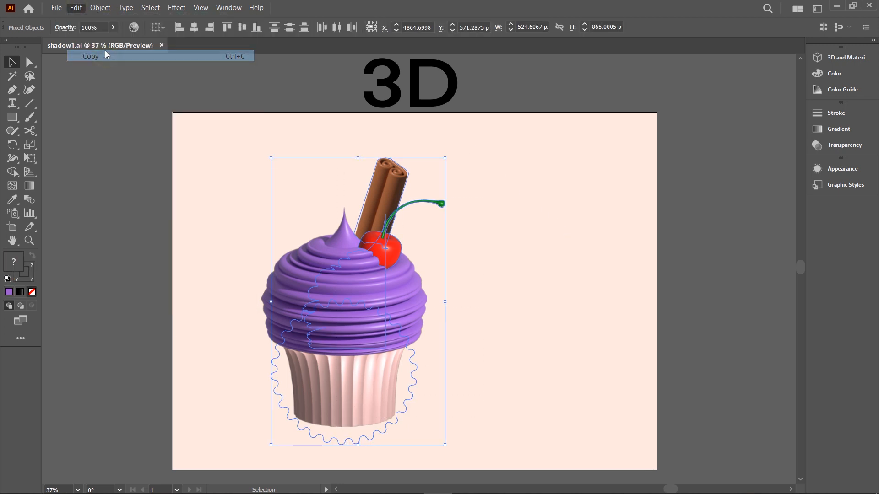
left_click(76, 8)
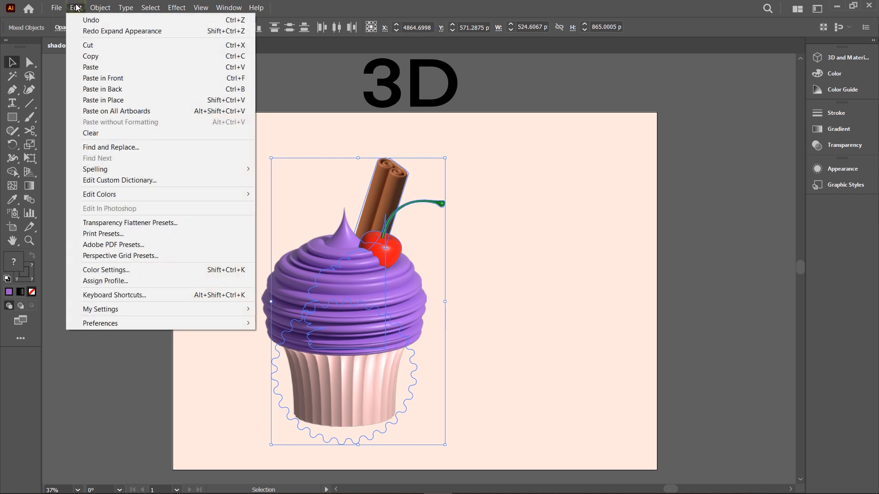
left_click(110, 81)
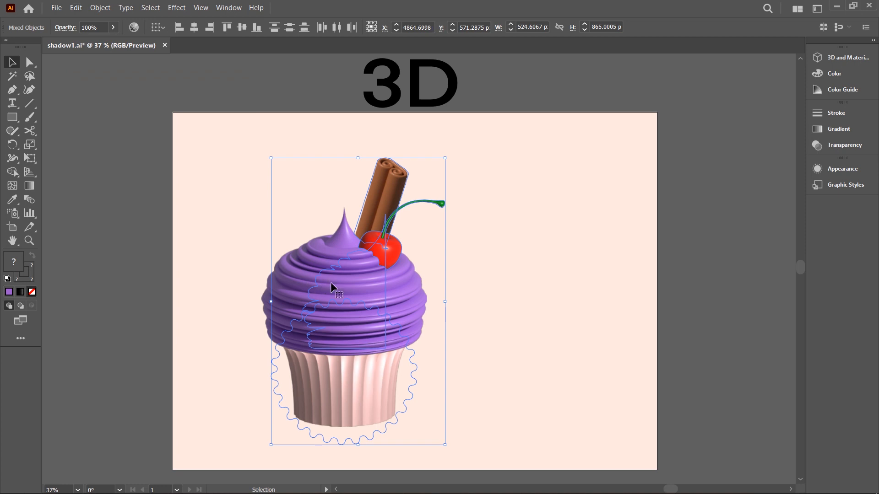
left_click_drag(331, 281, 512, 282)
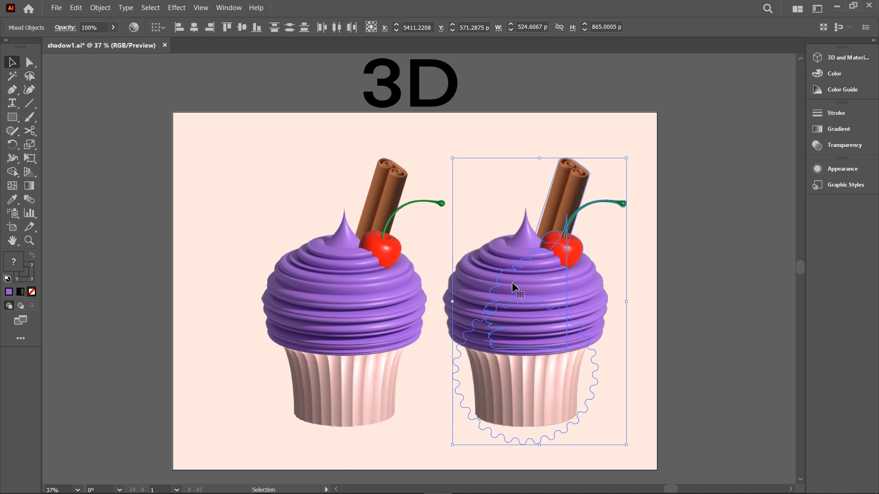
left_click(499, 207)
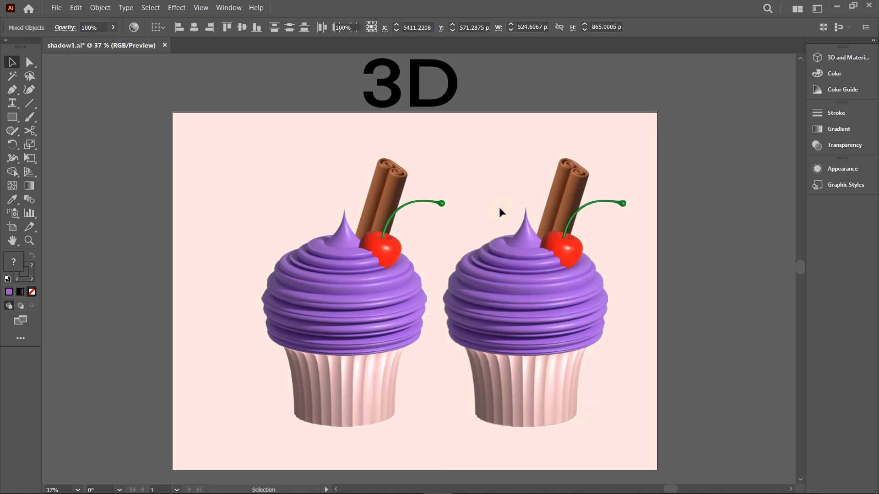
Expand the appearance of the copied cupcake's purple frosting, trace it with the Silhouettes preset and expand the tracing
left_click(514, 286)
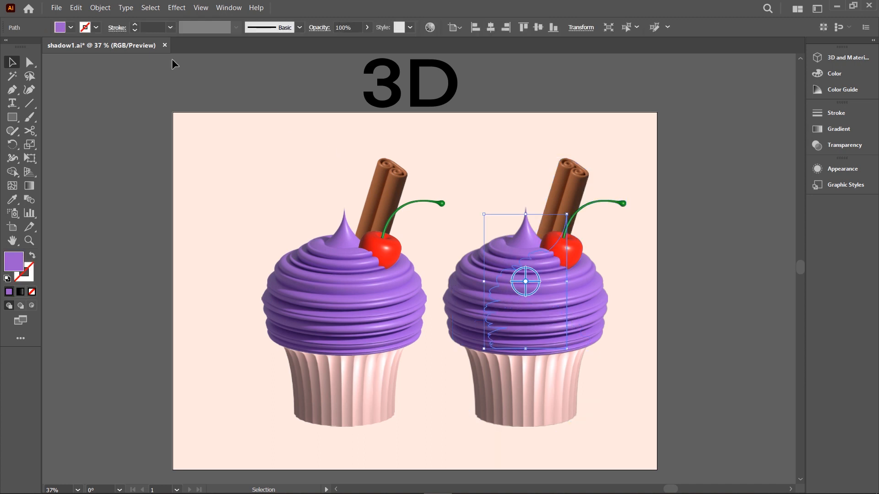
left_click(100, 8)
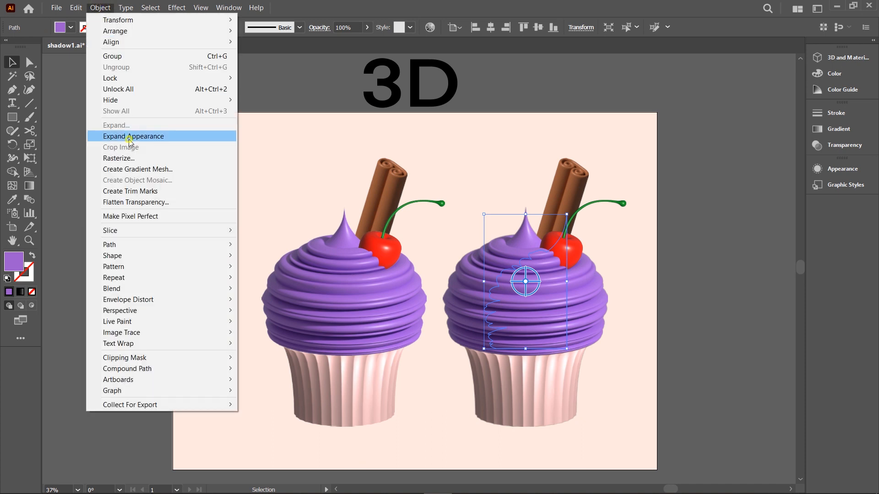
left_click(130, 138)
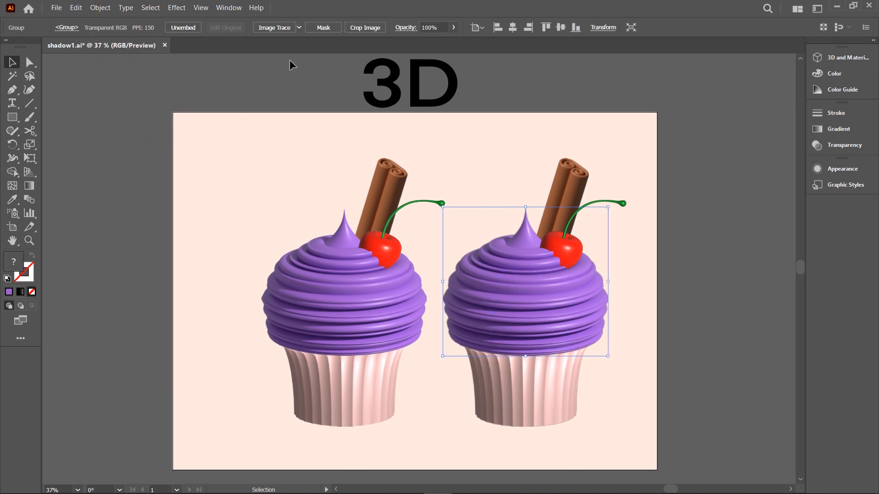
left_click(299, 28)
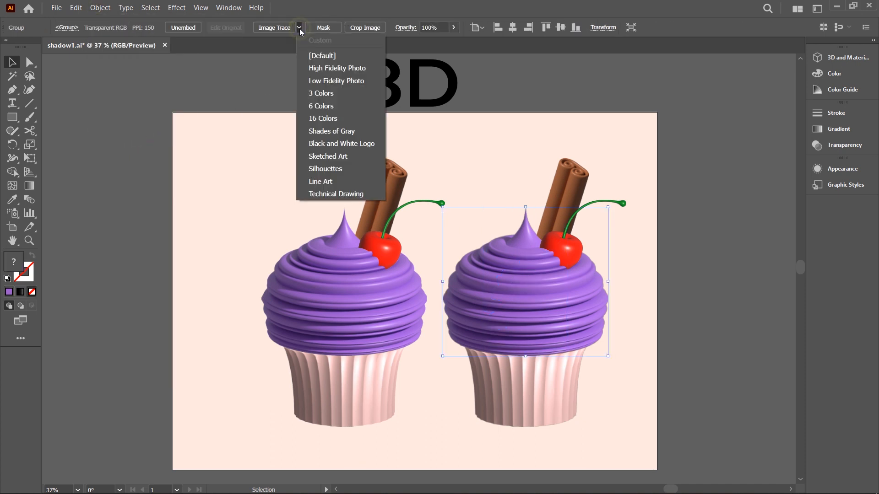
left_click(349, 166)
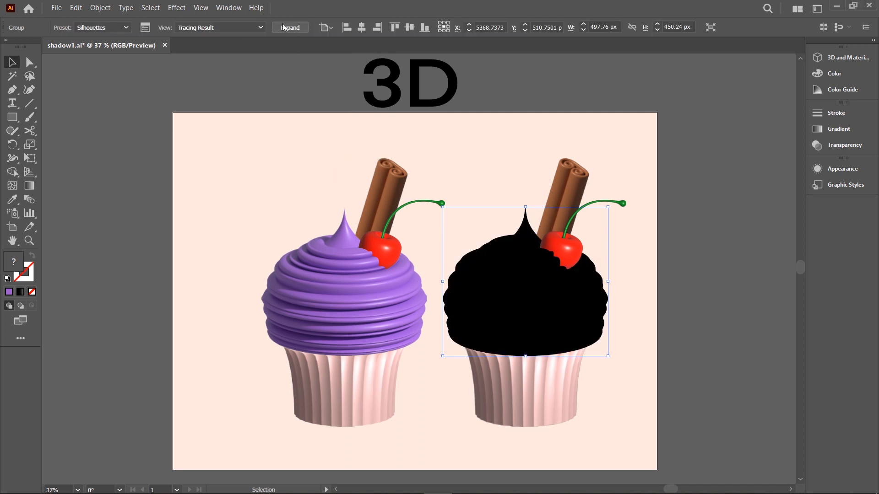
left_click(284, 27)
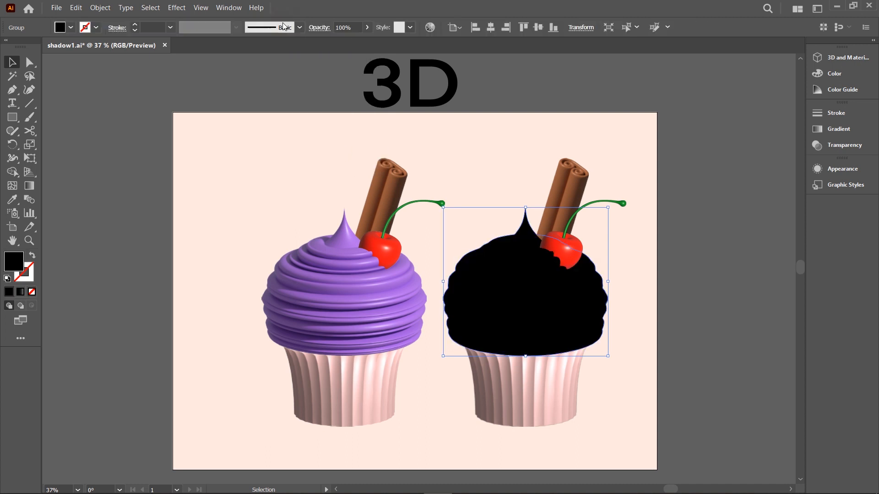
Expand the appearance of the copied cupcake's pink wrapper and trace it with the Silhouettes preset
left_click(526, 379)
left_click(100, 8)
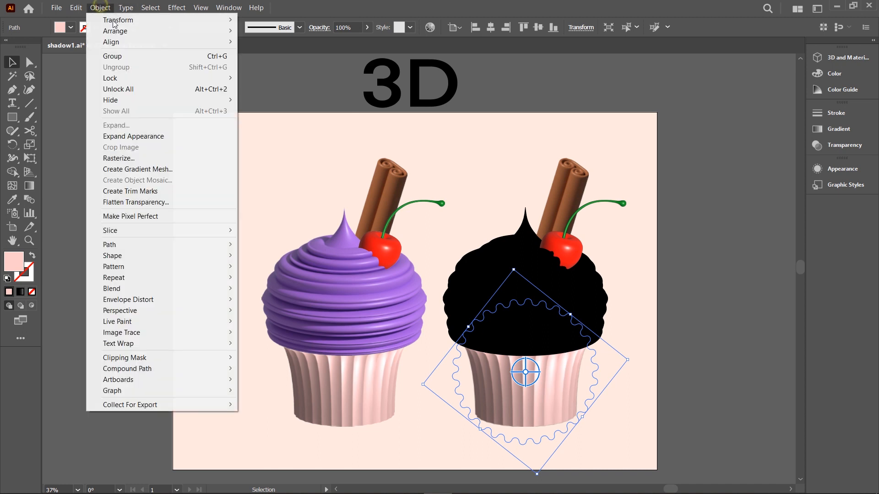
left_click(182, 142)
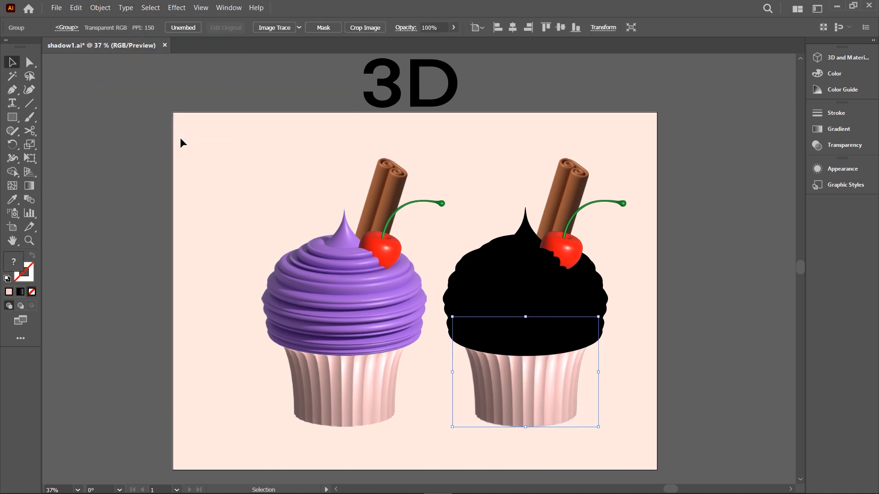
left_click(298, 27)
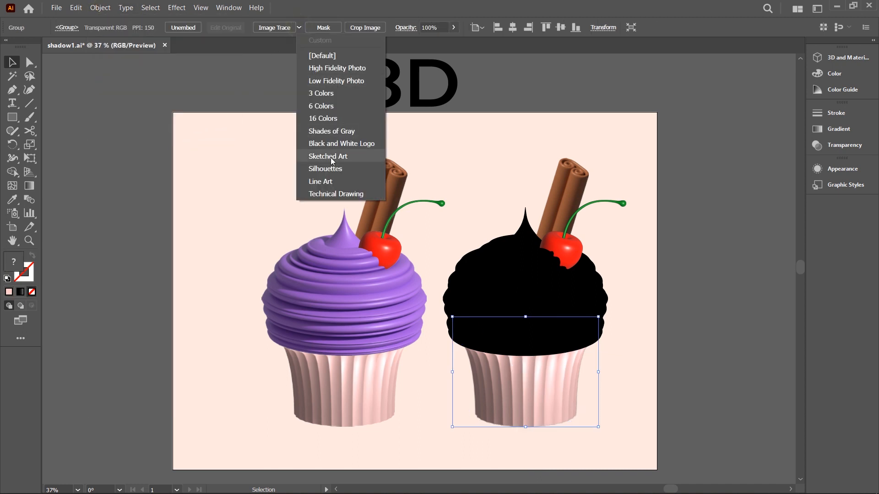
left_click(341, 169)
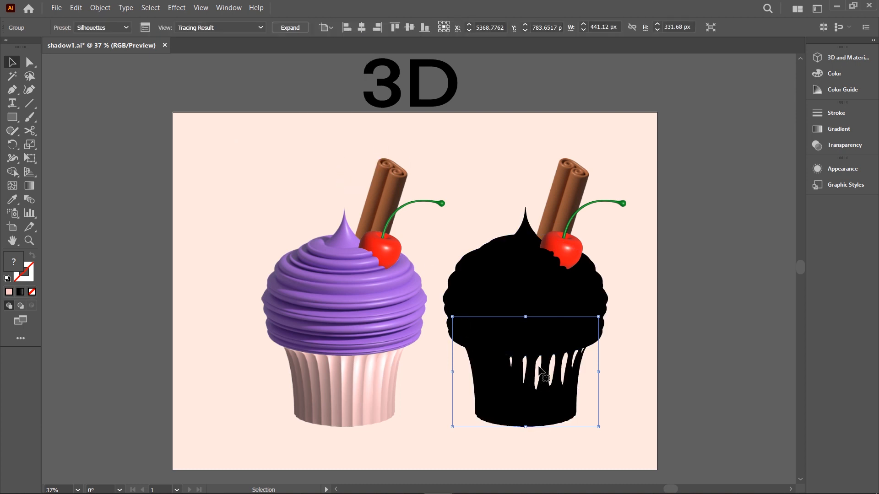
Raise the wrapper's trace threshold to 253 to fill its white gaps, and expand the tracing
left_click(145, 28)
left_click_drag(749, 186, 757, 185)
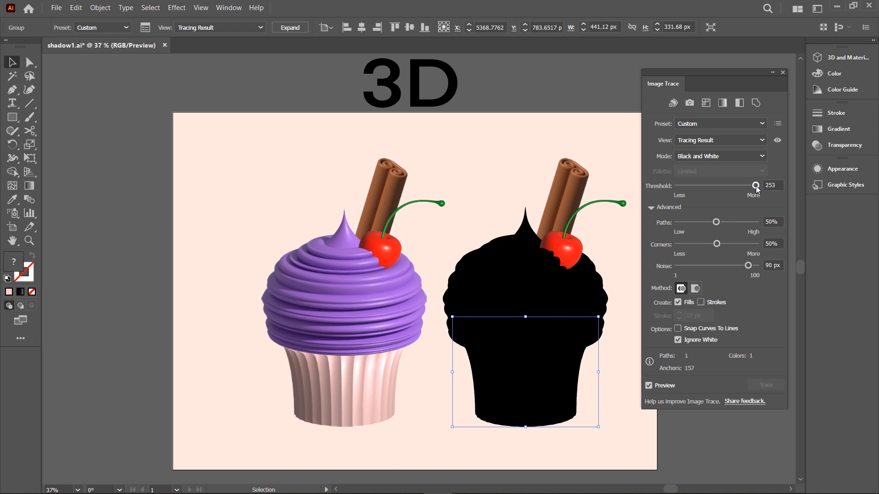
left_click(783, 72)
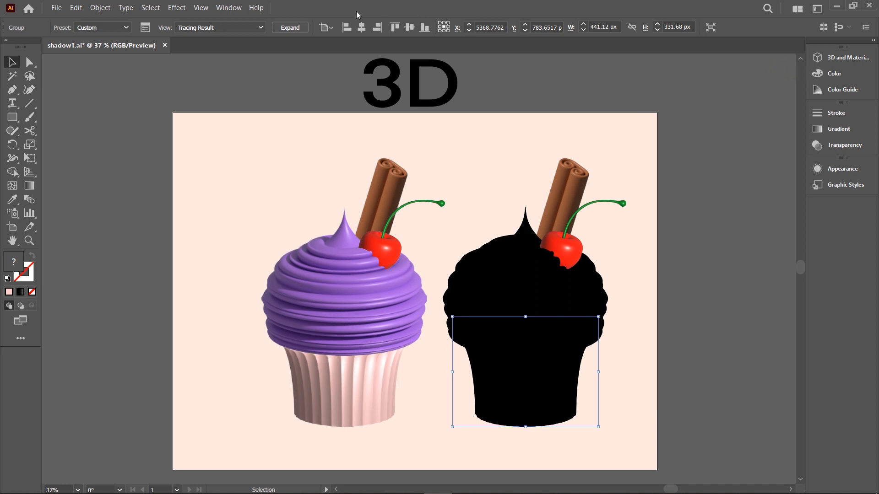
left_click(302, 29)
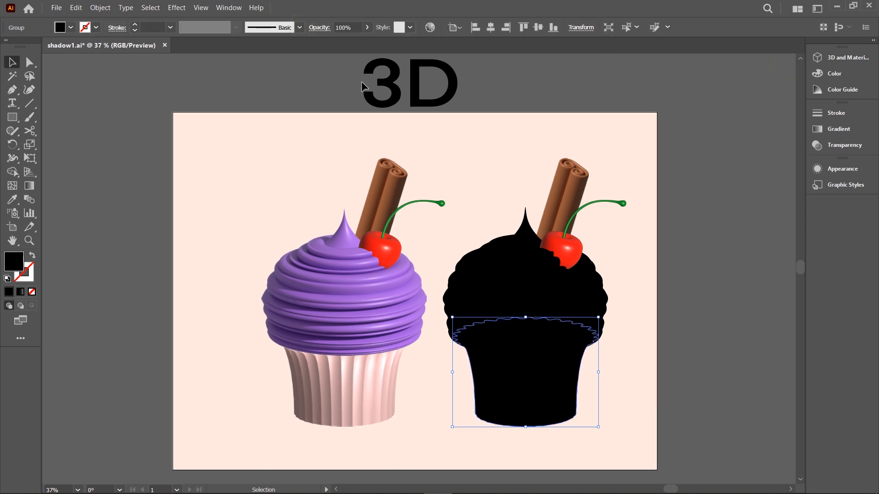
Expand the appearance of the copied cupcake's red cherry, trace it with the Silhouettes preset and expand the tracing
left_click(552, 244)
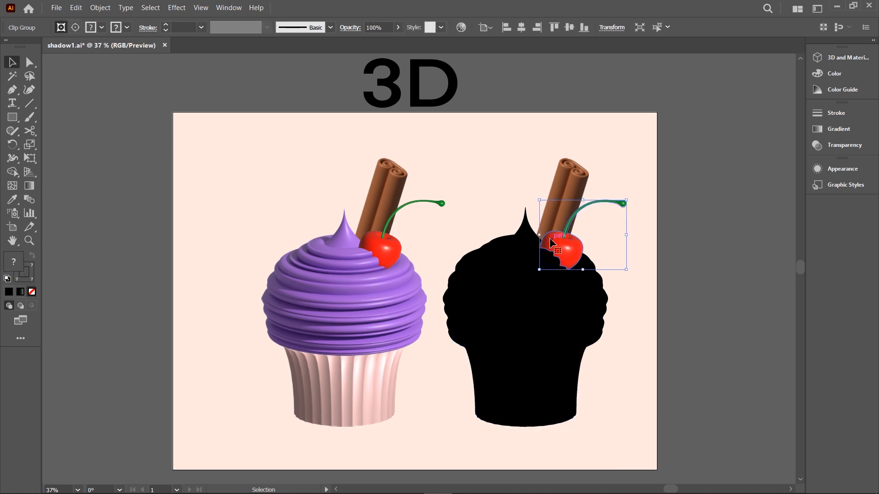
left_click(100, 8)
left_click(74, 134)
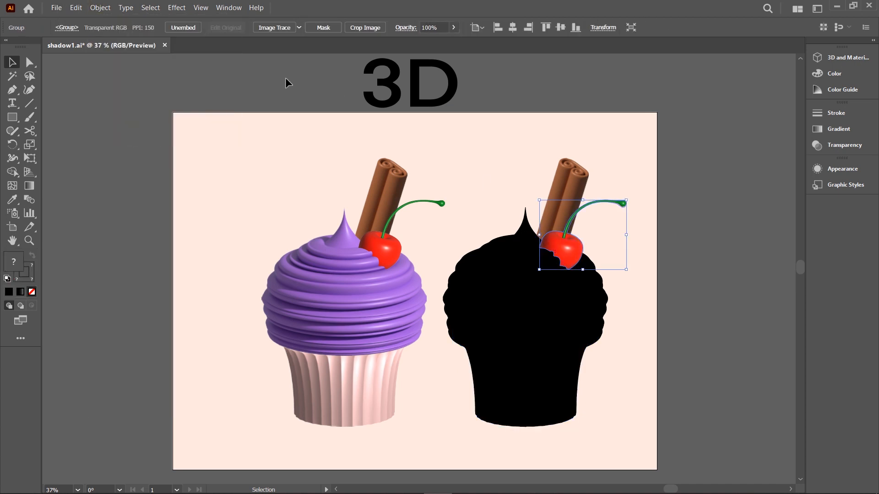
left_click(299, 27)
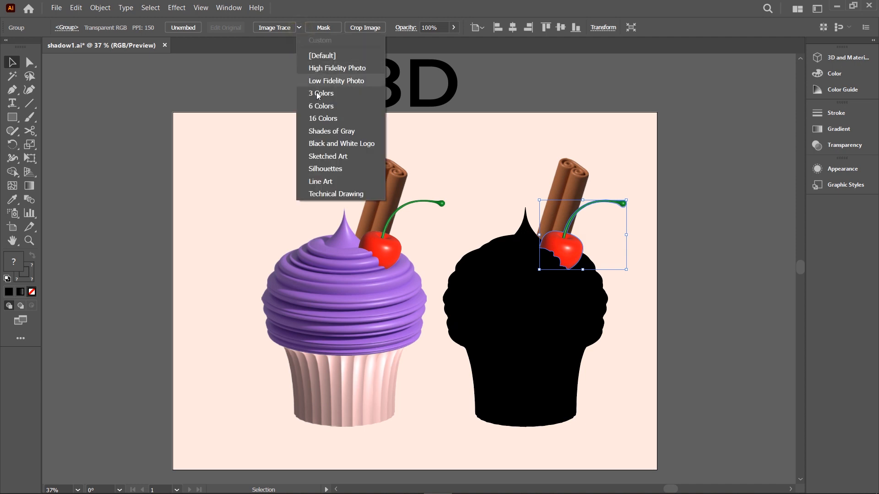
left_click(351, 168)
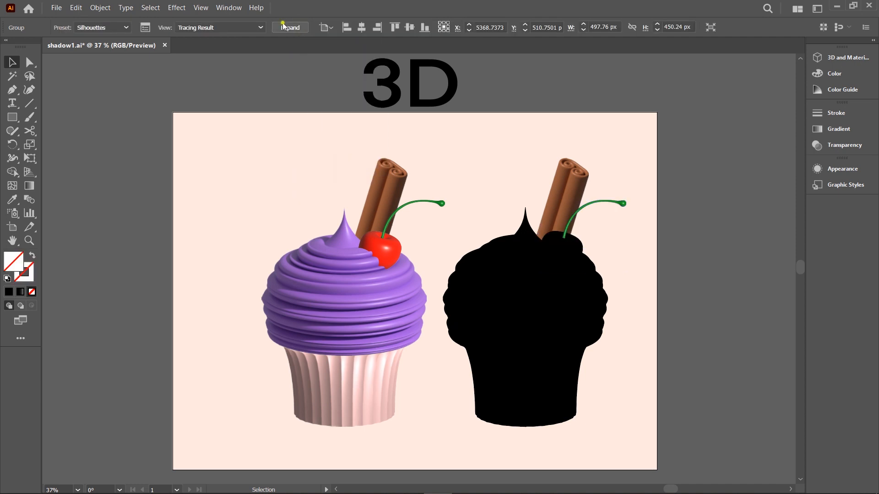
left_click(283, 26)
left_click(465, 107)
Turn the copied cherry's green stem into a black silhouette with the Silhouettes trace preset and expand the tracing
left_click(606, 201)
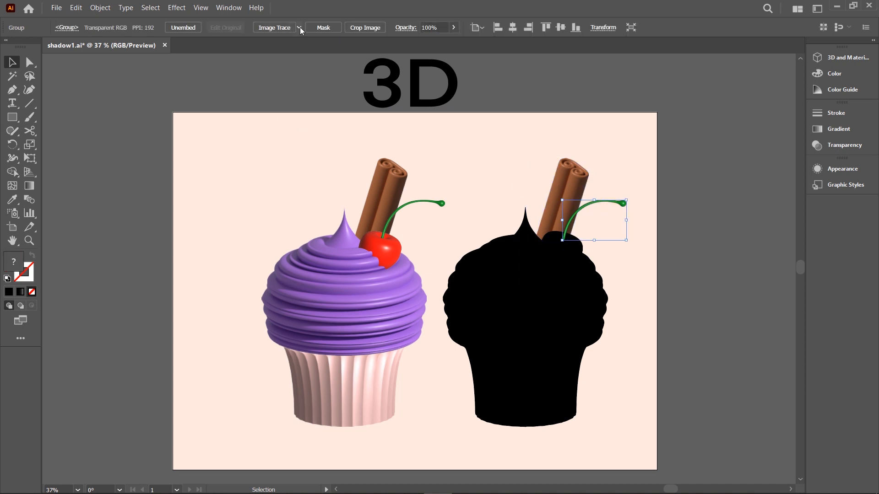
left_click(299, 27)
left_click(372, 169)
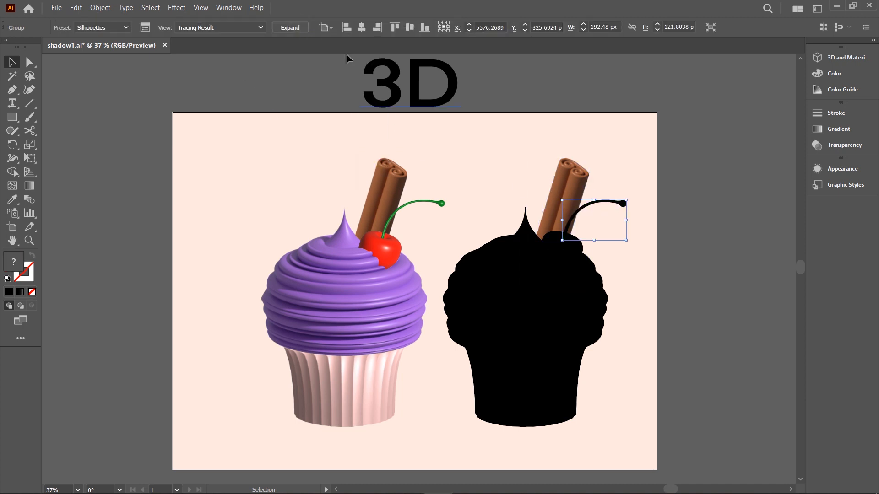
left_click(297, 26)
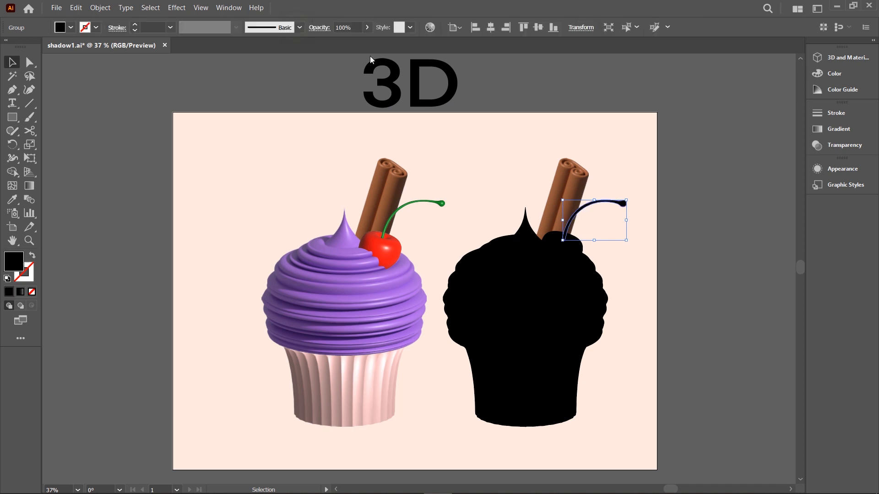
Expand the appearance of the copied cupcake's cinnamon sticks, trace them with the Silhouettes preset and expand the tracing
left_click(562, 175)
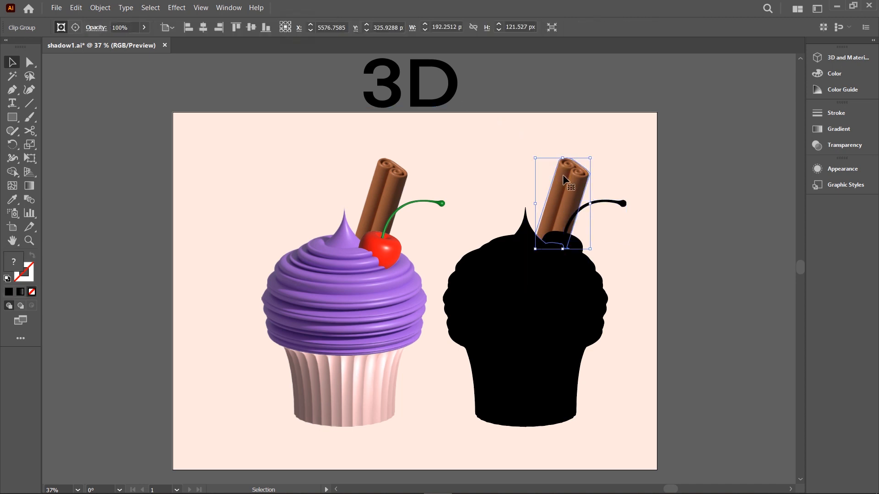
left_click(100, 6)
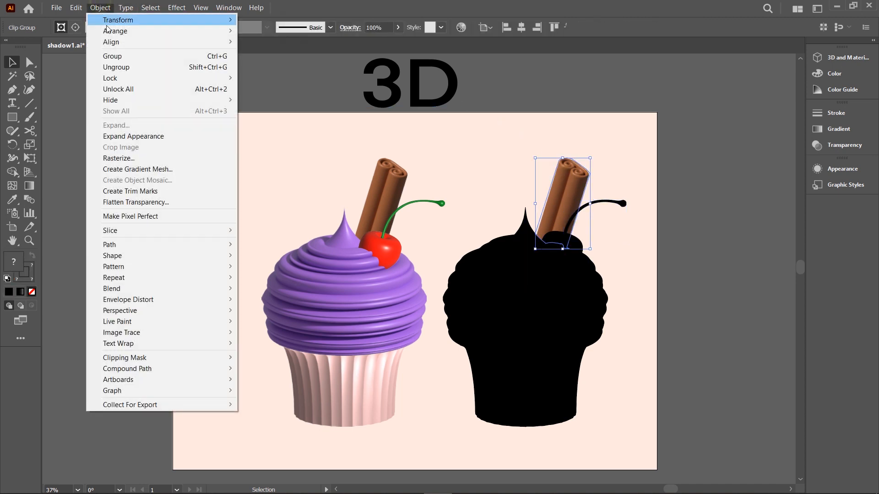
left_click(131, 135)
left_click(299, 28)
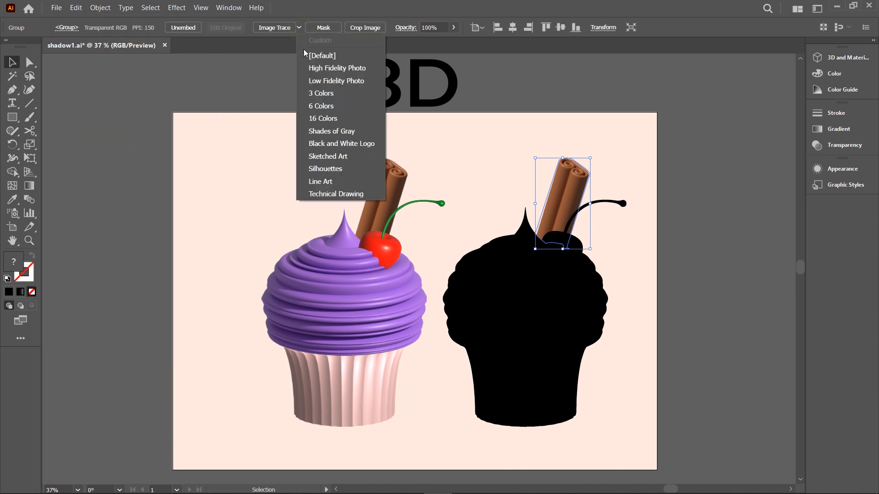
left_click(351, 168)
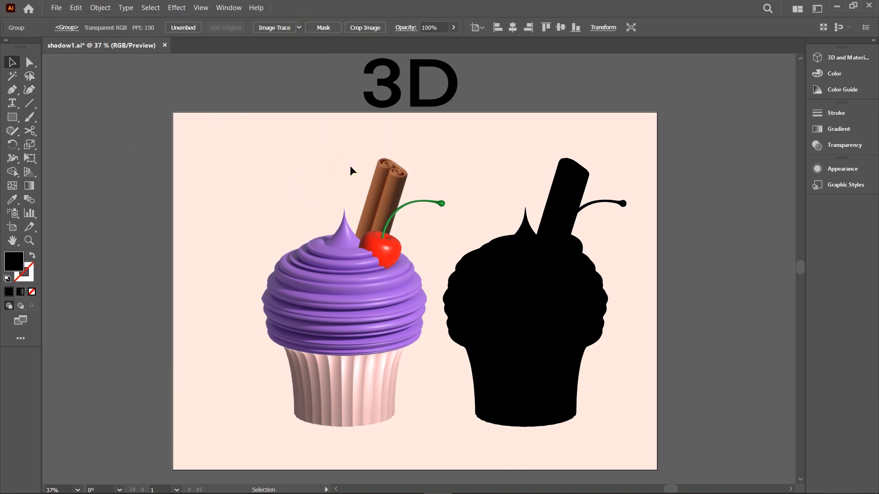
left_click(282, 24)
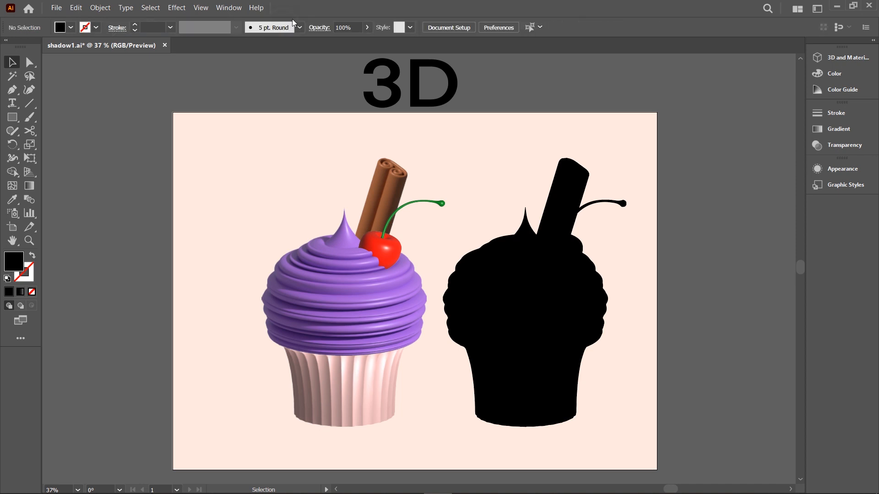
Unite all the black silhouette pieces of the copied cupcake into one shape with Pathfinder
left_click_drag(479, 154, 629, 409)
left_click(228, 8)
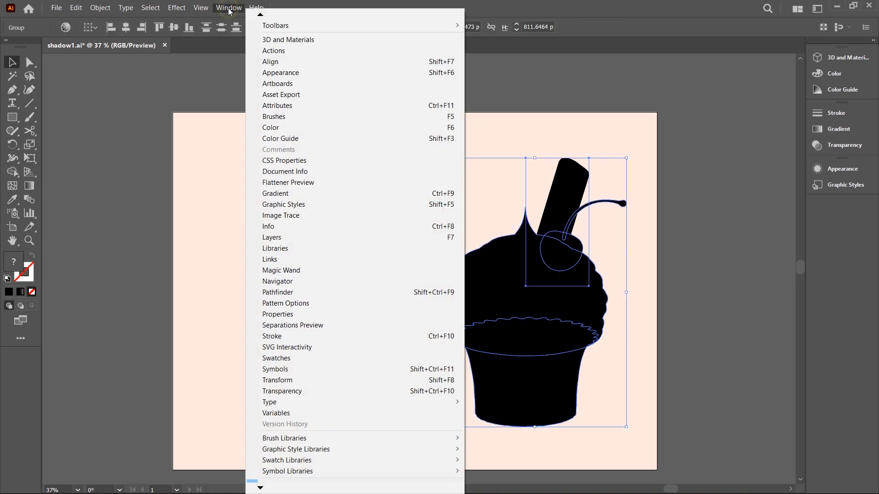
left_click(378, 292)
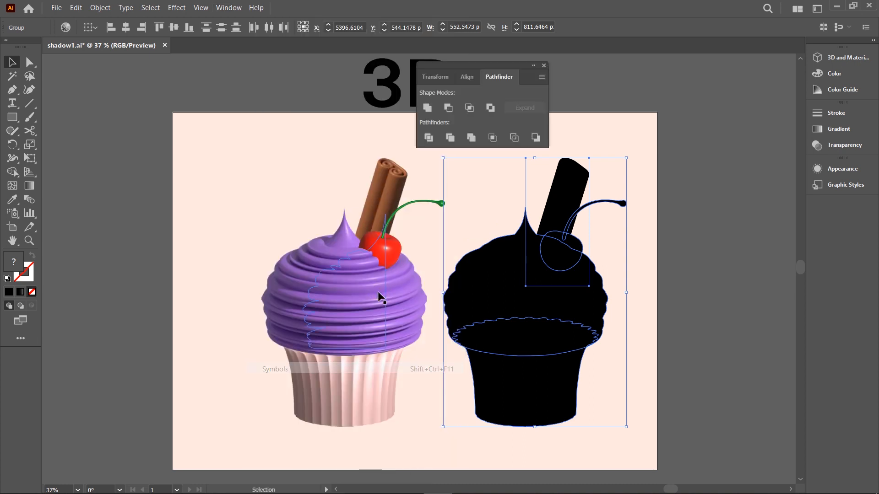
left_click(426, 108)
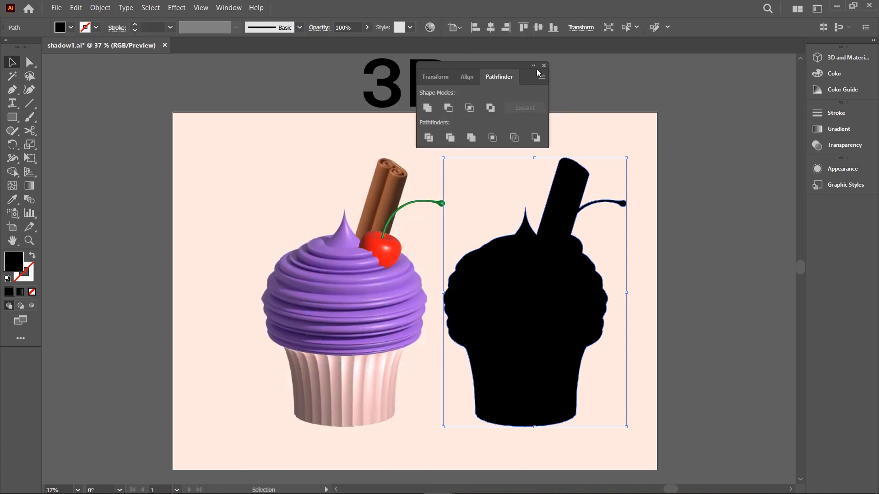
left_click(544, 66)
left_click(535, 164)
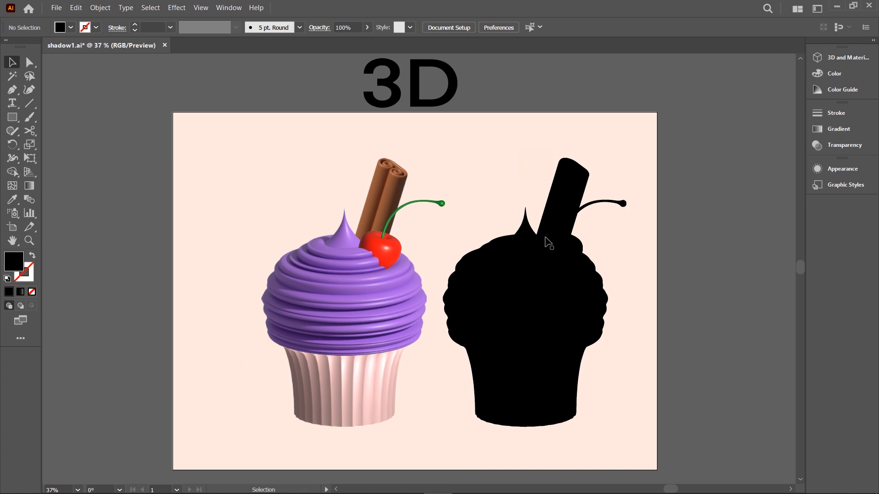
Move the silhouette over the original cupcake and apply Free Distort, pulling its two upper corners down and right into a slanted ground shadow
left_click_drag(544, 242, 366, 241)
left_click(176, 7)
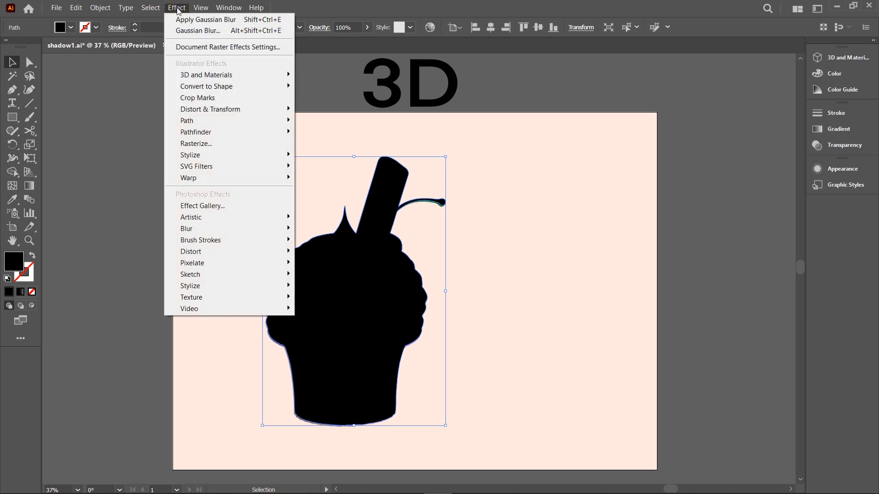
mouse_move(235, 110)
left_click(326, 110)
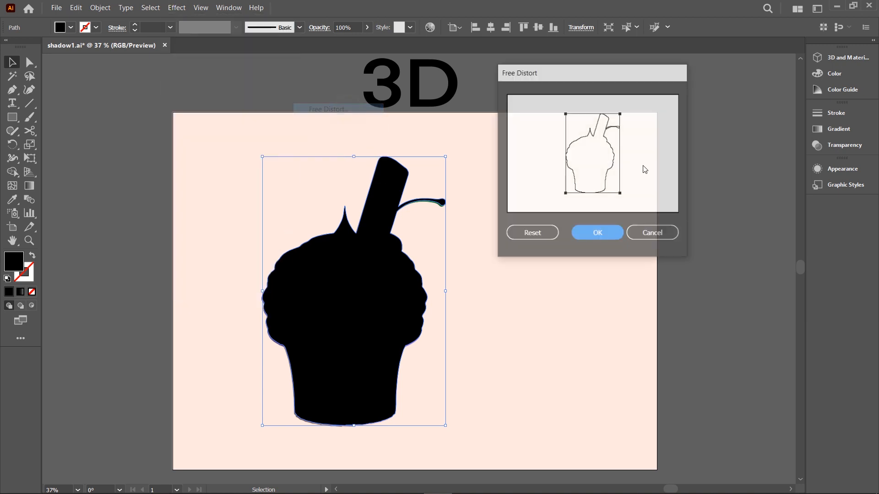
left_click_drag(620, 114, 678, 163)
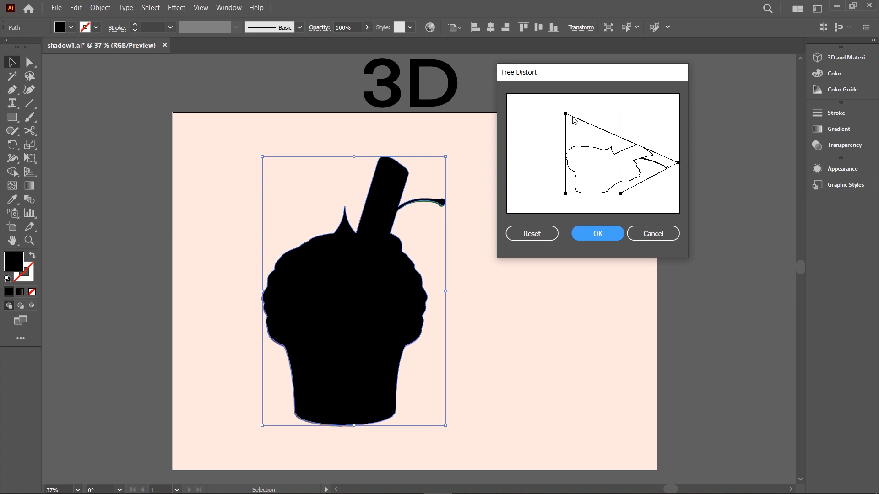
left_click_drag(565, 114, 628, 159)
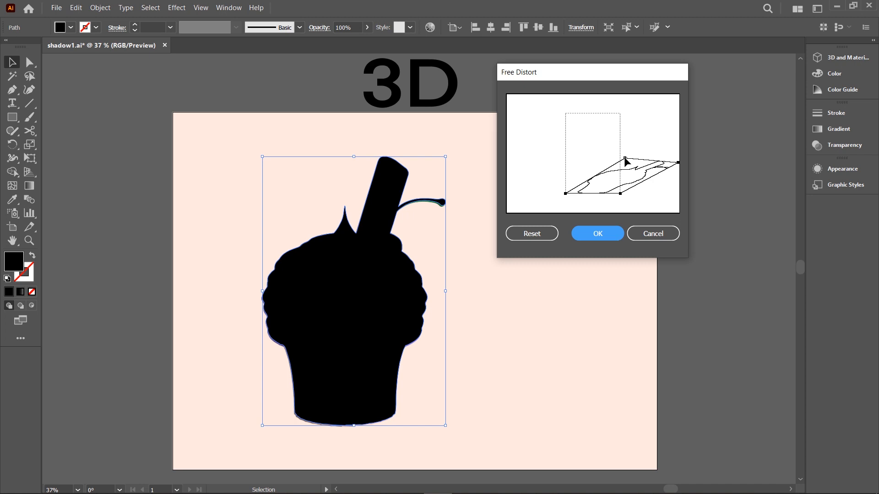
left_click(610, 230)
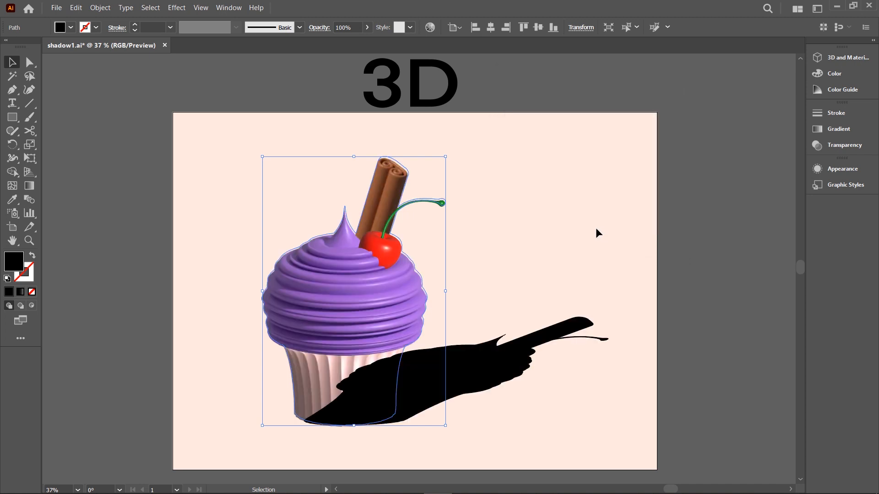
Arrange the distorted black shadow behind the cupcake
right_click(508, 354)
mouse_move(572, 305)
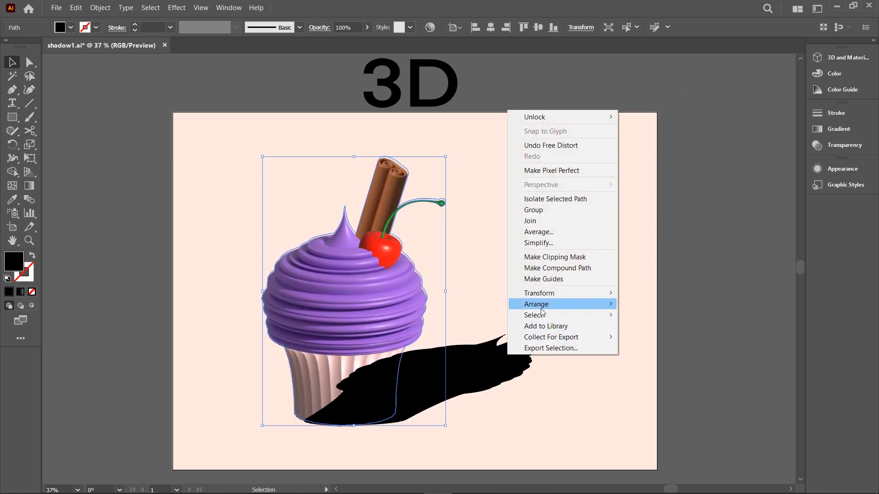
left_click(652, 326)
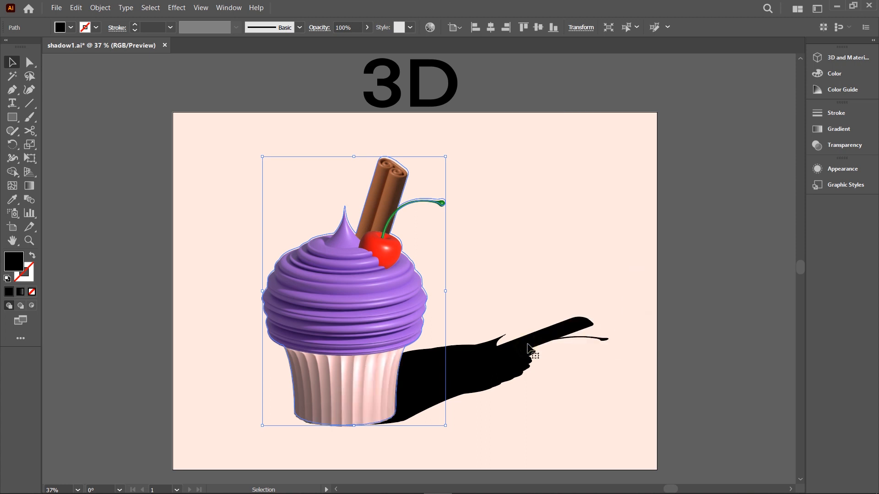
Fill the shadow with the linear black fading gradient, running from the cupcake's base up past the top of the silhouette
double_click(27, 187)
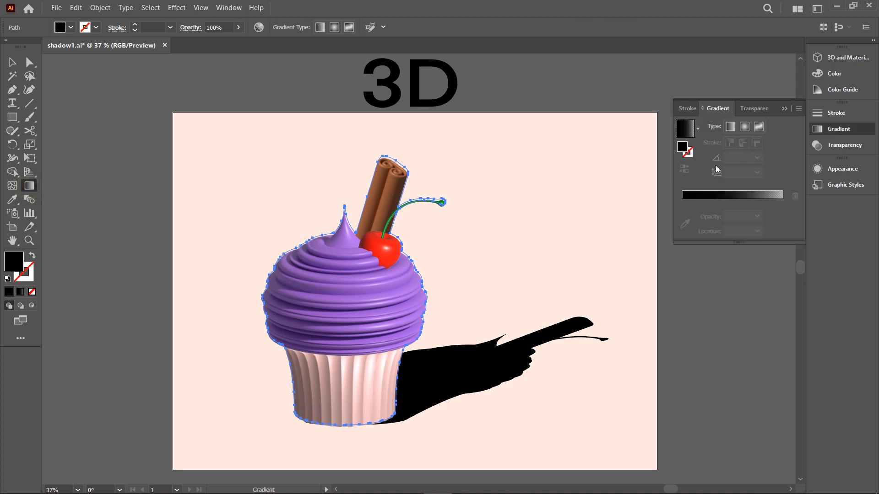
left_click(729, 195)
mouse_move(341, 424)
left_mouse_down()
mouse_move(342, 185)
mouse_move(355, 153)
left_mouse_up()
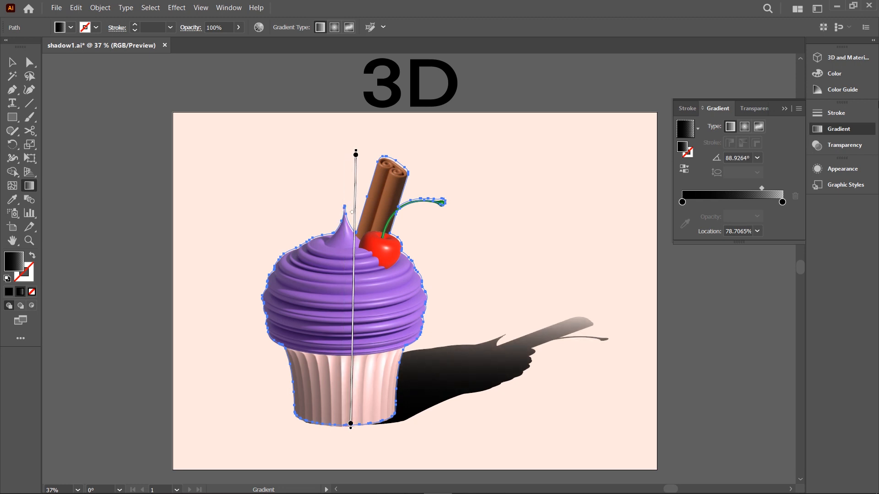
left_click(785, 109)
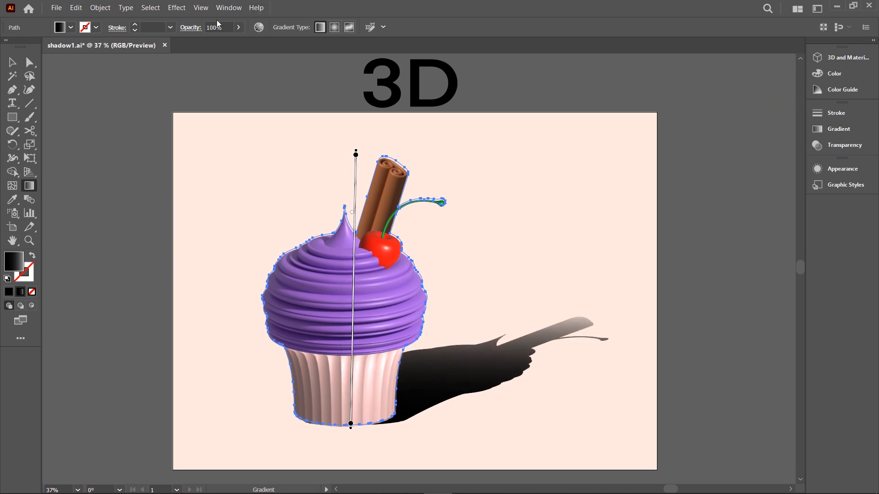
Set the shadow's blending mode to Multiply and its opacity to 80%
left_click(190, 28)
left_click(108, 49)
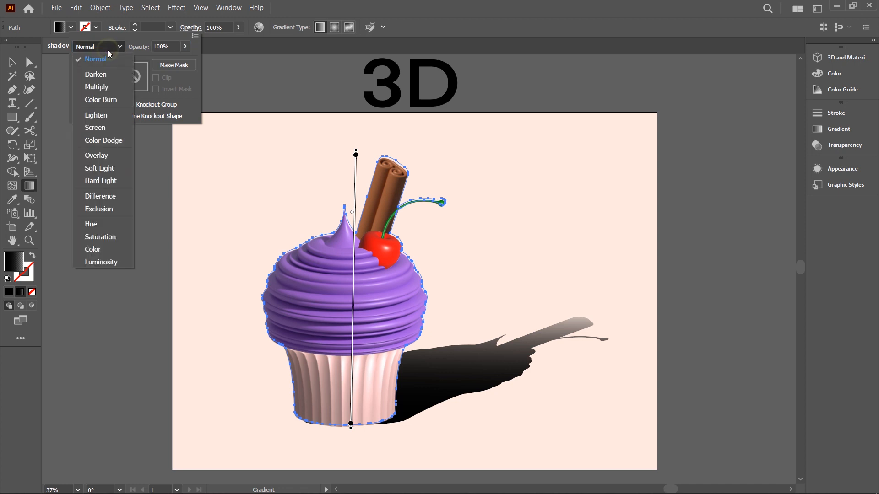
left_click(100, 83)
left_click(185, 46)
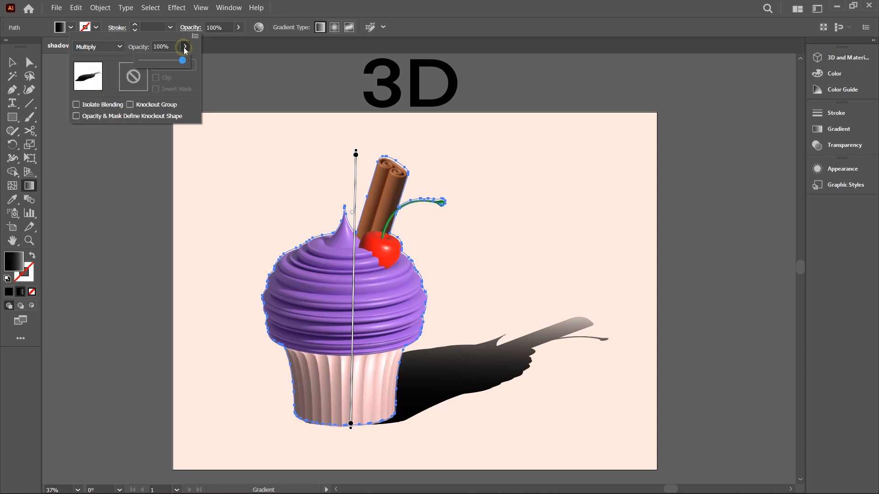
left_click_drag(184, 62, 176, 64)
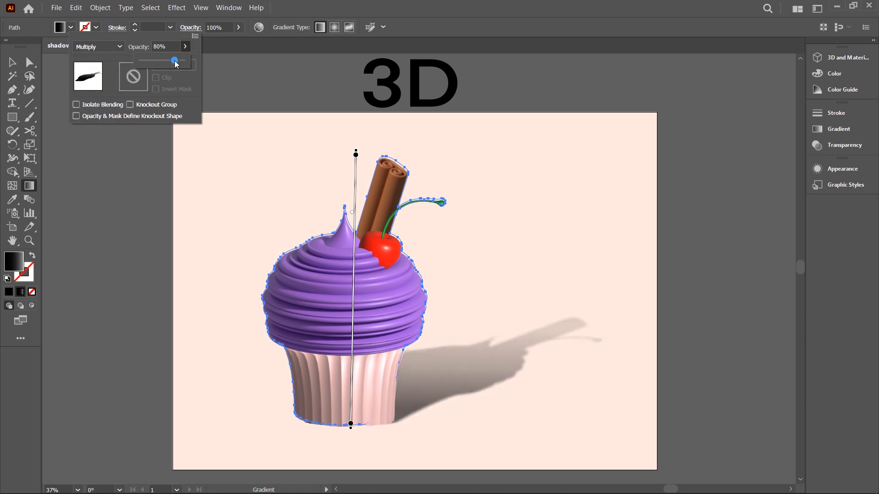
left_click(269, 69)
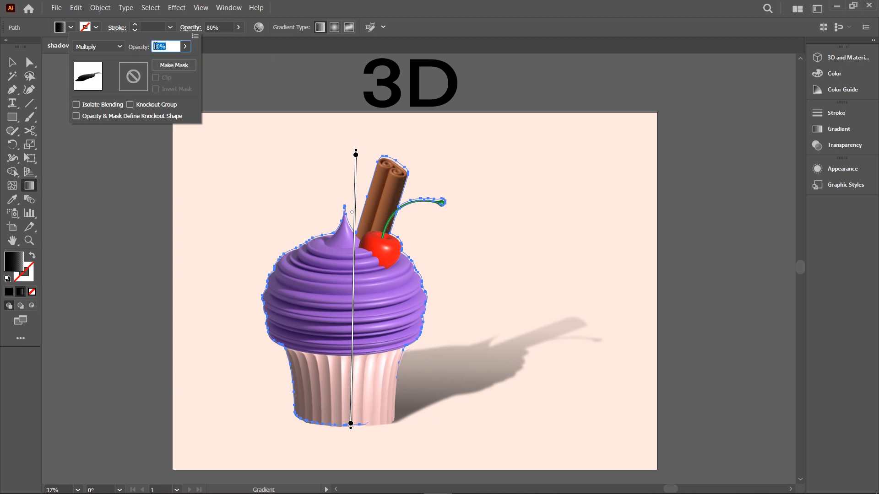
Apply a Gaussian Blur with a radius of 6.1332 pixels to the shadow, deselect it and fit the artboard in view
left_click(11, 62)
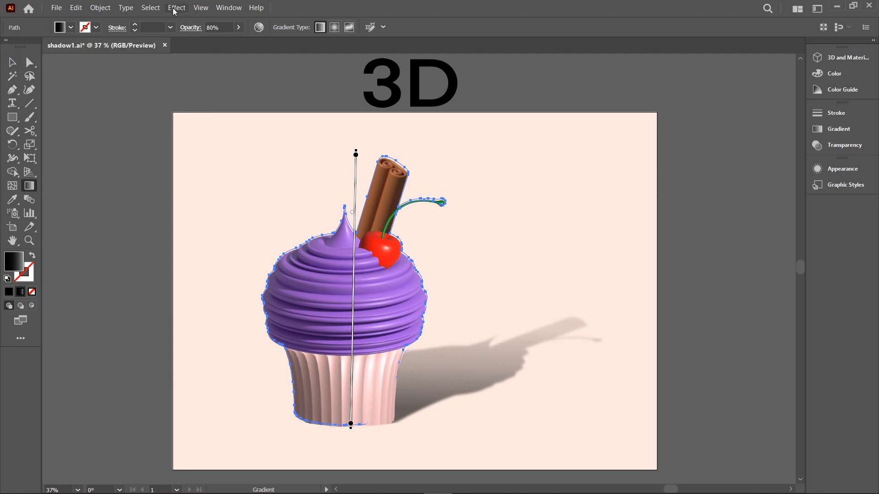
left_click(175, 10)
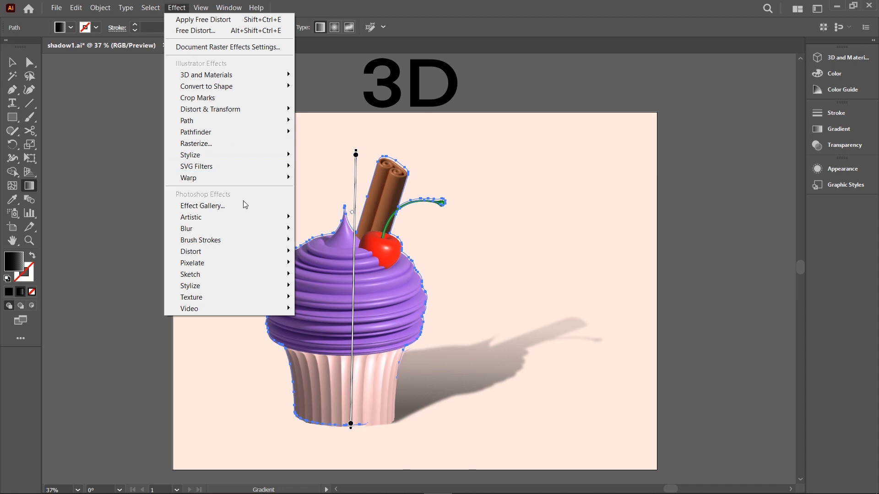
mouse_move(245, 237)
left_click(336, 230)
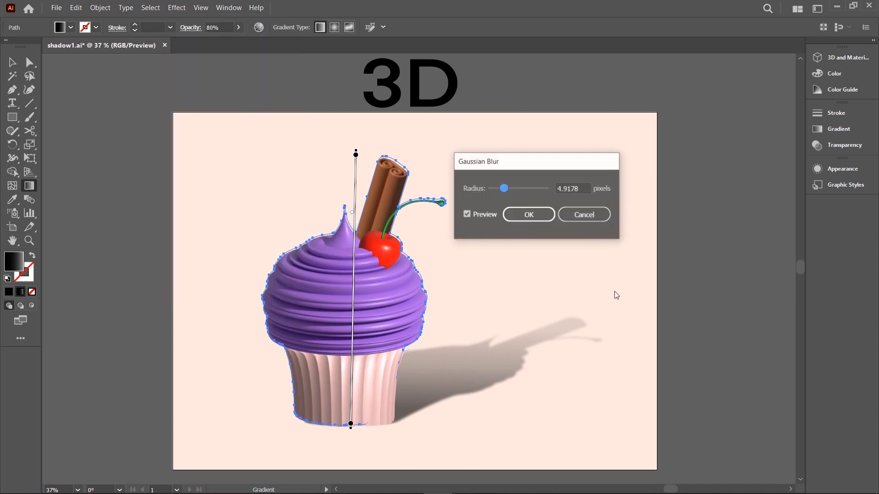
left_click_drag(504, 189, 506, 191)
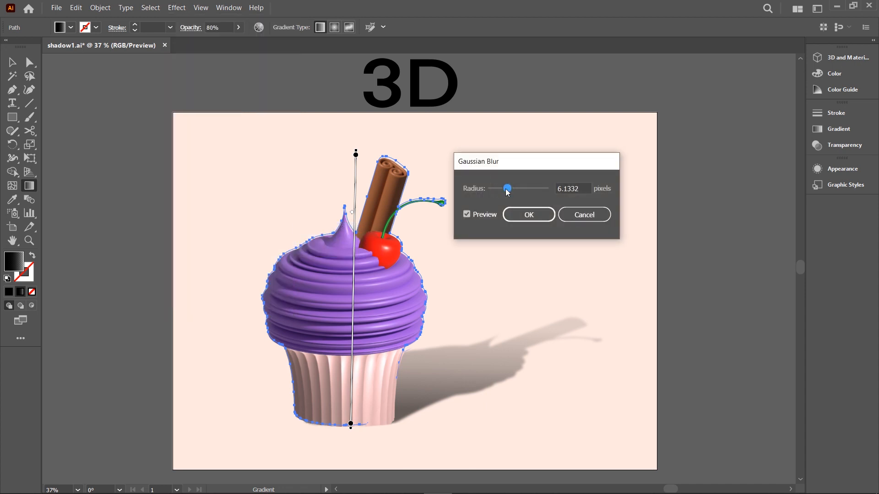
left_click(529, 215)
key("v")
left_click(567, 207)
key("ctrl+0")
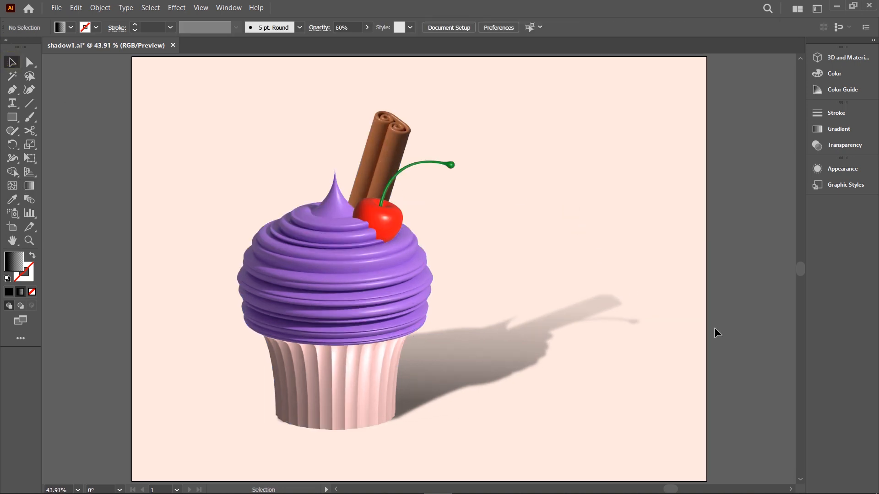